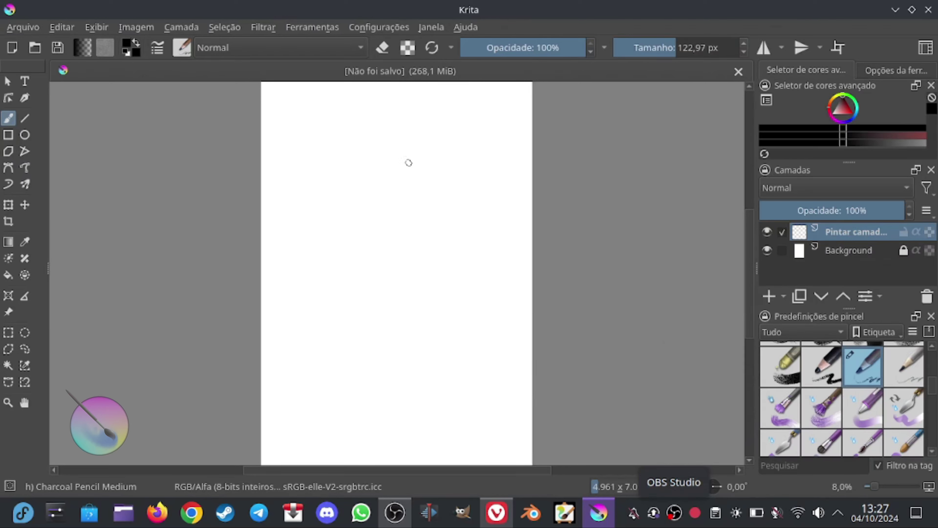
- Undo the test scribble, then sketch the head block, cap dome and torso outline
{"action": "key", "text": "ctrl+z"}
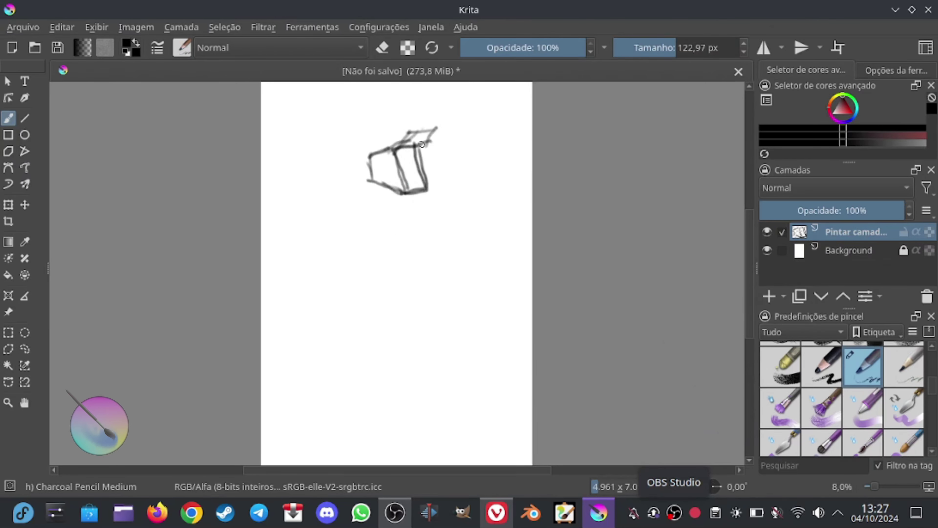
{"action": "mouse_move", "coordinate": [361, 160]}
{"action": "left_mouse_down"}
{"action": "mouse_move", "coordinate": [408, 131]}
{"action": "mouse_move", "coordinate": [354, 119]}
{"action": "mouse_move", "coordinate": [377, 166]}
{"action": "left_mouse_up"}
{"action": "mouse_move", "coordinate": [345, 135]}
{"action": "left_mouse_down"}
{"action": "mouse_move", "coordinate": [397, 206]}
{"action": "mouse_move", "coordinate": [319, 213]}
{"action": "left_mouse_up"}
{"action": "left_click_drag", "start_coordinate": [434, 177], "coordinate": [444, 282]}
{"action": "left_click_drag", "start_coordinate": [319, 214], "coordinate": [360, 284]}
{"action": "mouse_move", "coordinate": [353, 294]}
{"action": "left_mouse_down"}
{"action": "mouse_move", "coordinate": [445, 278]}
{"action": "mouse_move", "coordinate": [370, 333]}
{"action": "left_mouse_up"}
{"action": "mouse_move", "coordinate": [447, 277]}
{"action": "left_mouse_down"}
{"action": "mouse_move", "coordinate": [453, 314]}
{"action": "mouse_move", "coordinate": [373, 338]}
{"action": "left_mouse_up"}
- Sketch the hips, long leg lines and feet below the torso
{"action": "left_click_drag", "start_coordinate": [358, 300], "coordinate": [354, 388]}
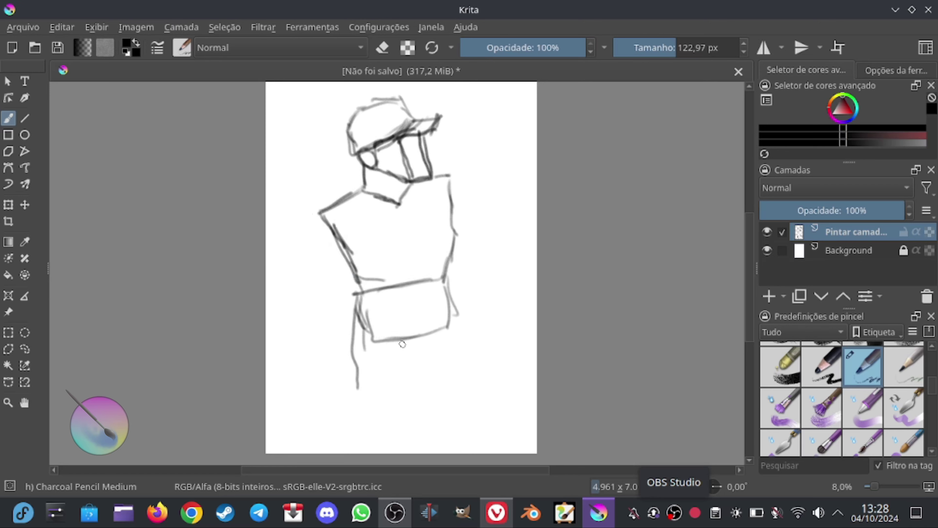
{"action": "left_click_drag", "start_coordinate": [350, 321], "coordinate": [403, 334]}
{"action": "left_click_drag", "start_coordinate": [404, 344], "coordinate": [398, 429]}
{"action": "mouse_move", "coordinate": [352, 392]}
{"action": "left_mouse_down"}
{"action": "mouse_move", "coordinate": [359, 437]}
{"action": "mouse_move", "coordinate": [399, 430]}
{"action": "left_mouse_up"}
{"action": "left_click_drag", "start_coordinate": [397, 429], "coordinate": [405, 453]}
{"action": "left_click_drag", "start_coordinate": [407, 339], "coordinate": [433, 366]}
- Add diagonal leg strokes and sketch the right leg with its foot
{"action": "left_click_drag", "start_coordinate": [453, 325], "coordinate": [467, 373]}
{"action": "left_click_drag", "start_coordinate": [404, 346], "coordinate": [455, 412]}
{"action": "left_click_drag", "start_coordinate": [447, 308], "coordinate": [491, 417]}
{"action": "left_click_drag", "start_coordinate": [438, 388], "coordinate": [460, 423]}
{"action": "mouse_move", "coordinate": [455, 412]}
{"action": "left_mouse_down"}
{"action": "mouse_move", "coordinate": [492, 423]}
{"action": "mouse_move", "coordinate": [495, 436]}
{"action": "left_mouse_up"}
{"action": "left_click_drag", "start_coordinate": [458, 420], "coordinate": [436, 453]}
- Sketch the raised arm from the shoulder up to a fist beside the head
{"action": "left_click_drag", "start_coordinate": [451, 222], "coordinate": [487, 237]}
{"action": "left_click_drag", "start_coordinate": [447, 176], "coordinate": [498, 190]}
{"action": "left_click_drag", "start_coordinate": [497, 192], "coordinate": [524, 235]}
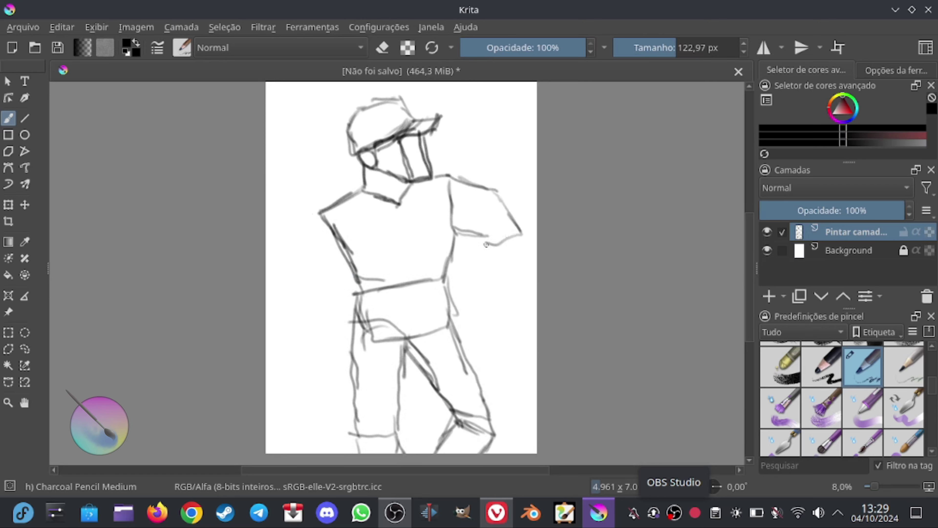
{"action": "left_click_drag", "start_coordinate": [457, 230], "coordinate": [524, 226]}
{"action": "left_click_drag", "start_coordinate": [487, 244], "coordinate": [521, 232]}
{"action": "left_click_drag", "start_coordinate": [497, 196], "coordinate": [530, 227]}
{"action": "left_click_drag", "start_coordinate": [494, 148], "coordinate": [532, 220]}
{"action": "left_click_drag", "start_coordinate": [458, 130], "coordinate": [513, 185]}
{"action": "mouse_move", "coordinate": [452, 146]}
{"action": "left_mouse_down"}
{"action": "mouse_move", "coordinate": [501, 211]}
{"action": "mouse_move", "coordinate": [489, 201]}
{"action": "left_mouse_up"}
{"action": "mouse_move", "coordinate": [446, 162]}
{"action": "left_mouse_down"}
{"action": "mouse_move", "coordinate": [476, 138]}
{"action": "mouse_move", "coordinate": [448, 119]}
{"action": "mouse_move", "coordinate": [455, 155]}
{"action": "left_mouse_up"}
{"action": "mouse_move", "coordinate": [460, 111]}
{"action": "left_mouse_down"}
{"action": "mouse_move", "coordinate": [477, 185]}
{"action": "mouse_move", "coordinate": [477, 140]}
{"action": "mouse_move", "coordinate": [508, 171]}
{"action": "left_mouse_up"}
- Sketch the left arm bending down with its fist resting at the hip
{"action": "left_click_drag", "start_coordinate": [341, 259], "coordinate": [320, 292]}
{"action": "mouse_move", "coordinate": [316, 218]}
{"action": "left_mouse_down"}
{"action": "mouse_move", "coordinate": [280, 305]}
{"action": "mouse_move", "coordinate": [323, 320]}
{"action": "mouse_move", "coordinate": [342, 352]}
{"action": "left_mouse_up"}
{"action": "left_click_drag", "start_coordinate": [287, 318], "coordinate": [351, 388]}
{"action": "mouse_move", "coordinate": [343, 349]}
{"action": "left_mouse_down"}
{"action": "mouse_move", "coordinate": [345, 385]}
{"action": "mouse_move", "coordinate": [371, 341]}
{"action": "left_mouse_up"}
{"action": "mouse_move", "coordinate": [366, 351]}
{"action": "left_mouse_down"}
{"action": "mouse_move", "coordinate": [380, 384]}
{"action": "mouse_move", "coordinate": [371, 398]}
{"action": "left_mouse_up"}
{"action": "left_click_drag", "start_coordinate": [342, 373], "coordinate": [383, 397]}
- Add shoulder and sleeve folds, a torso centre line, and the eye with hair strands
{"action": "left_click_drag", "start_coordinate": [305, 222], "coordinate": [322, 210]}
{"action": "mouse_move", "coordinate": [325, 210]}
{"action": "left_mouse_down"}
{"action": "mouse_move", "coordinate": [345, 259]}
{"action": "mouse_move", "coordinate": [331, 255]}
{"action": "mouse_move", "coordinate": [350, 314]}
{"action": "mouse_move", "coordinate": [347, 264]}
{"action": "left_mouse_up"}
{"action": "left_click_drag", "start_coordinate": [367, 195], "coordinate": [380, 305]}
{"action": "left_click_drag", "start_coordinate": [344, 281], "coordinate": [334, 329]}
{"action": "left_click_drag", "start_coordinate": [369, 220], "coordinate": [379, 303]}
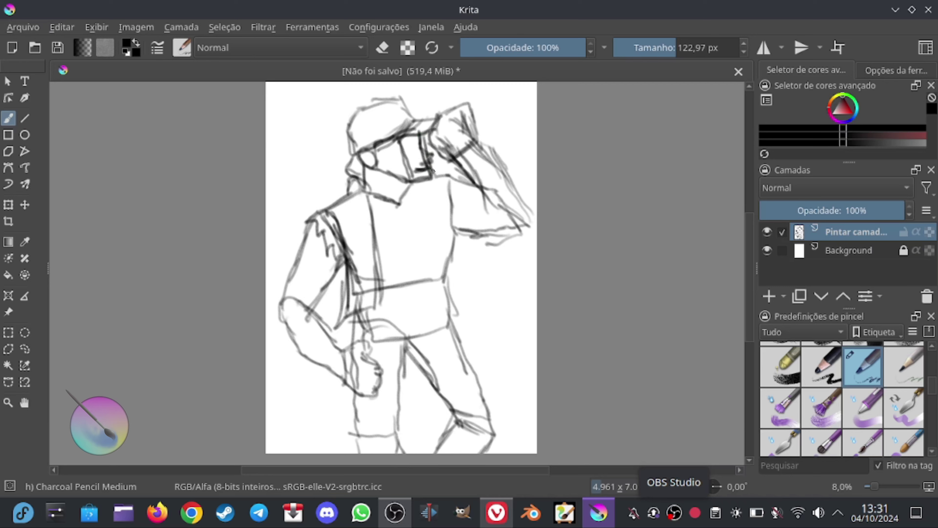
{"action": "left_click_drag", "start_coordinate": [406, 152], "coordinate": [415, 149]}
{"action": "left_click_drag", "start_coordinate": [400, 145], "coordinate": [386, 183]}
{"action": "left_click_drag", "start_coordinate": [382, 152], "coordinate": [377, 173]}
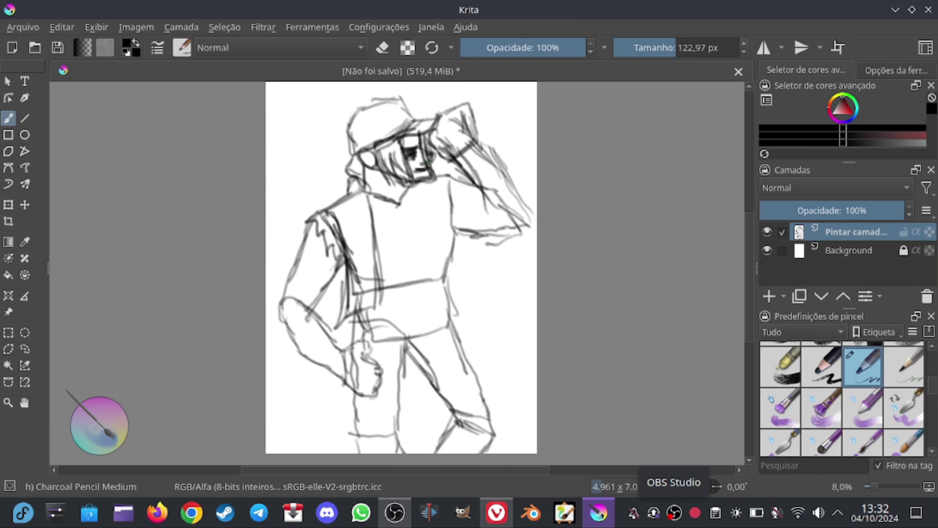
- Add collar and shirt contour lines and retrace the raised hand's sleeve folds
{"action": "mouse_move", "coordinate": [357, 187]}
{"action": "left_mouse_down"}
{"action": "mouse_move", "coordinate": [386, 231]}
{"action": "mouse_move", "coordinate": [393, 308]}
{"action": "left_mouse_up"}
{"action": "mouse_move", "coordinate": [432, 171]}
{"action": "left_mouse_down"}
{"action": "mouse_move", "coordinate": [421, 194]}
{"action": "mouse_move", "coordinate": [443, 268]}
{"action": "left_mouse_up"}
{"action": "mouse_move", "coordinate": [447, 176]}
{"action": "left_mouse_down"}
{"action": "mouse_move", "coordinate": [453, 292]}
{"action": "mouse_move", "coordinate": [466, 252]}
{"action": "left_mouse_up"}
{"action": "mouse_move", "coordinate": [446, 171]}
{"action": "left_mouse_down"}
{"action": "mouse_move", "coordinate": [452, 198]}
{"action": "mouse_move", "coordinate": [469, 205]}
{"action": "left_mouse_up"}
{"action": "left_click_drag", "start_coordinate": [475, 237], "coordinate": [459, 220]}
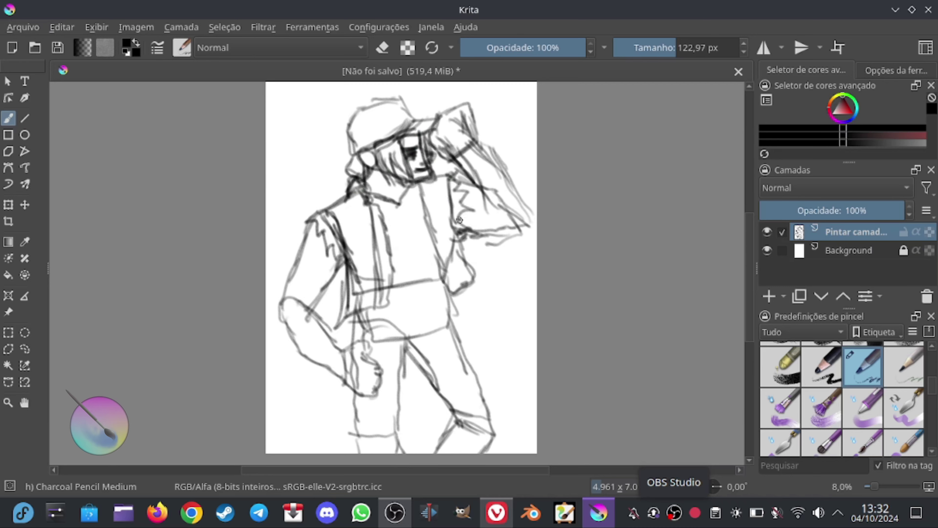
- Draw the belt band across the waist and retrace the hip, knee and right leg contours
{"action": "mouse_move", "coordinate": [449, 304]}
{"action": "left_mouse_down"}
{"action": "mouse_move", "coordinate": [349, 316]}
{"action": "mouse_move", "coordinate": [449, 296]}
{"action": "left_mouse_up"}
{"action": "mouse_move", "coordinate": [384, 305]}
{"action": "left_mouse_down"}
{"action": "mouse_move", "coordinate": [454, 300]}
{"action": "mouse_move", "coordinate": [380, 360]}
{"action": "mouse_move", "coordinate": [408, 431]}
{"action": "left_mouse_up"}
{"action": "left_click_drag", "start_coordinate": [408, 357], "coordinate": [465, 434]}
{"action": "mouse_move", "coordinate": [451, 342]}
{"action": "left_mouse_down"}
{"action": "mouse_move", "coordinate": [447, 328]}
{"action": "mouse_move", "coordinate": [501, 439]}
{"action": "left_mouse_up"}
{"action": "left_click_drag", "start_coordinate": [442, 316], "coordinate": [497, 451]}
{"action": "left_click_drag", "start_coordinate": [406, 354], "coordinate": [392, 453]}
{"action": "left_click_drag", "start_coordinate": [349, 390], "coordinate": [369, 434]}
- Refine the lower left leg, hip and left arm contours
{"action": "left_click_drag", "start_coordinate": [365, 399], "coordinate": [354, 445]}
{"action": "left_click_drag", "start_coordinate": [396, 395], "coordinate": [382, 451]}
{"action": "left_click_drag", "start_coordinate": [386, 337], "coordinate": [405, 339]}
{"action": "left_click_drag", "start_coordinate": [345, 264], "coordinate": [313, 311]}
{"action": "mouse_move", "coordinate": [308, 218]}
{"action": "left_mouse_down"}
{"action": "mouse_move", "coordinate": [284, 344]}
{"action": "mouse_move", "coordinate": [310, 364]}
{"action": "left_mouse_up"}
{"action": "left_click_drag", "start_coordinate": [297, 312], "coordinate": [325, 291]}
- Hatch both fists dark and darken the left arm and elbow lines
{"action": "mouse_move", "coordinate": [342, 349]}
{"action": "left_mouse_down"}
{"action": "mouse_move", "coordinate": [328, 367]}
{"action": "mouse_move", "coordinate": [350, 397]}
{"action": "left_mouse_up"}
{"action": "mouse_move", "coordinate": [384, 357]}
{"action": "left_mouse_down"}
{"action": "mouse_move", "coordinate": [349, 392]}
{"action": "mouse_move", "coordinate": [370, 387]}
{"action": "mouse_move", "coordinate": [355, 377]}
{"action": "mouse_move", "coordinate": [366, 375]}
{"action": "left_mouse_up"}
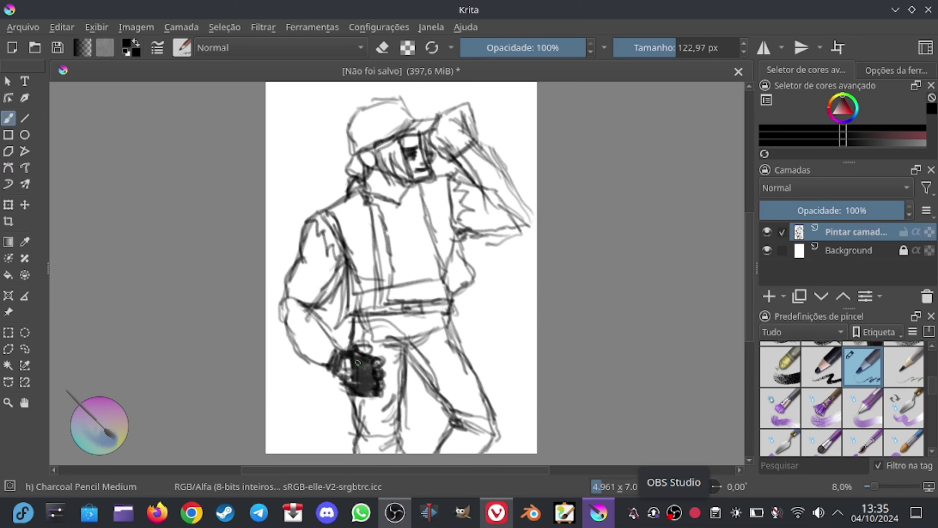
{"action": "mouse_move", "coordinate": [437, 143]}
{"action": "left_mouse_down"}
{"action": "mouse_move", "coordinate": [466, 142]}
{"action": "mouse_move", "coordinate": [438, 135]}
{"action": "mouse_move", "coordinate": [459, 116]}
{"action": "mouse_move", "coordinate": [454, 163]}
{"action": "mouse_move", "coordinate": [465, 137]}
{"action": "mouse_move", "coordinate": [524, 207]}
{"action": "mouse_move", "coordinate": [478, 184]}
{"action": "mouse_move", "coordinate": [497, 216]}
{"action": "mouse_move", "coordinate": [475, 233]}
{"action": "left_mouse_up"}
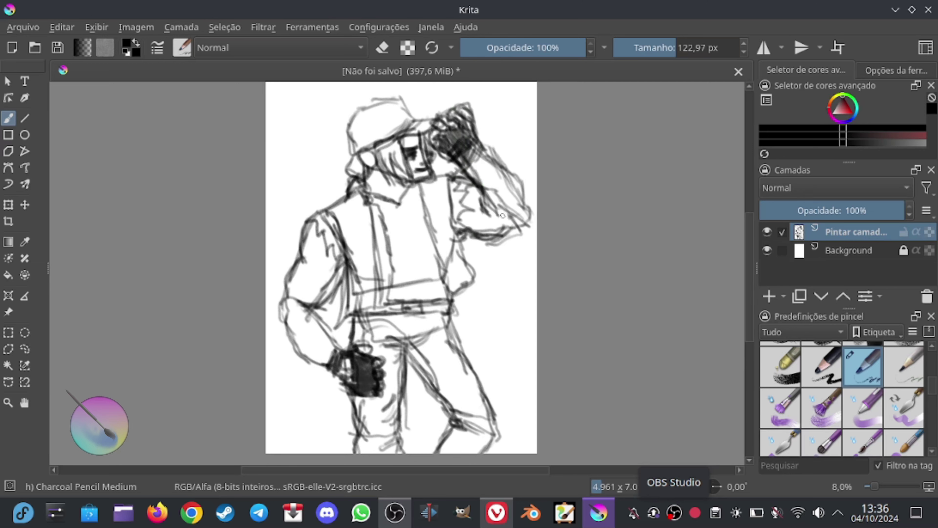
{"action": "mouse_move", "coordinate": [343, 271]}
{"action": "left_mouse_down"}
{"action": "mouse_move", "coordinate": [320, 318]}
{"action": "mouse_move", "coordinate": [338, 349]}
{"action": "left_mouse_up"}
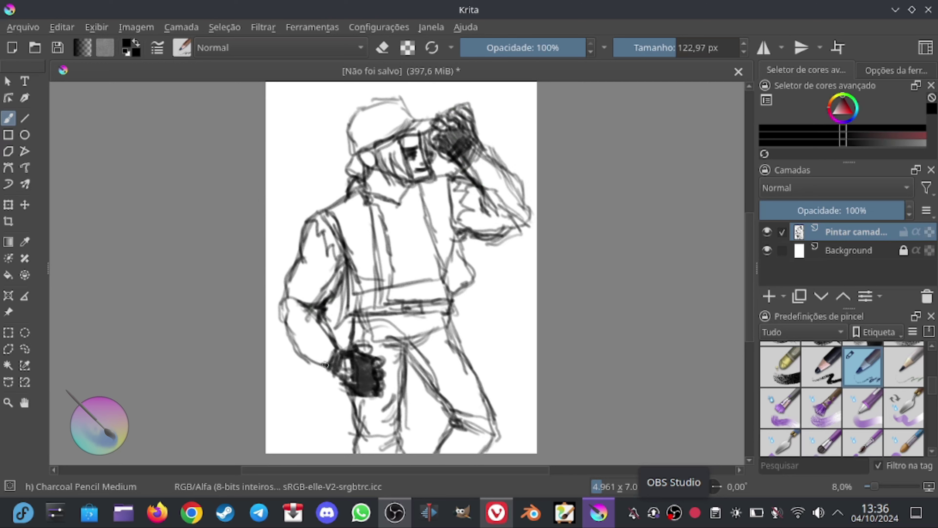
- Hatch shading on the left upper arm and elbow and the raised forearm
{"action": "mouse_move", "coordinate": [305, 268]}
{"action": "left_mouse_down"}
{"action": "mouse_move", "coordinate": [321, 240]}
{"action": "mouse_move", "coordinate": [297, 296]}
{"action": "mouse_move", "coordinate": [325, 310]}
{"action": "mouse_move", "coordinate": [314, 344]}
{"action": "mouse_move", "coordinate": [327, 362]}
{"action": "left_mouse_up"}
{"action": "mouse_move", "coordinate": [276, 319]}
{"action": "left_mouse_down"}
{"action": "mouse_move", "coordinate": [280, 327]}
{"action": "mouse_move", "coordinate": [301, 319]}
{"action": "left_mouse_up"}
{"action": "left_click_drag", "start_coordinate": [310, 273], "coordinate": [324, 288]}
{"action": "left_click_drag", "start_coordinate": [289, 261], "coordinate": [301, 297]}
{"action": "left_click_drag", "start_coordinate": [315, 263], "coordinate": [332, 272]}
{"action": "left_click_drag", "start_coordinate": [460, 184], "coordinate": [477, 207]}
{"action": "left_click_drag", "start_coordinate": [484, 194], "coordinate": [499, 218]}
{"action": "left_click_drag", "start_coordinate": [461, 164], "coordinate": [528, 206]}
- Darken the face around the eyes and shade the vest's left panel and collar
{"action": "left_click_drag", "start_coordinate": [416, 139], "coordinate": [408, 148]}
{"action": "mouse_move", "coordinate": [423, 144]}
{"action": "left_mouse_down"}
{"action": "mouse_move", "coordinate": [409, 162]}
{"action": "mouse_move", "coordinate": [420, 138]}
{"action": "left_mouse_up"}
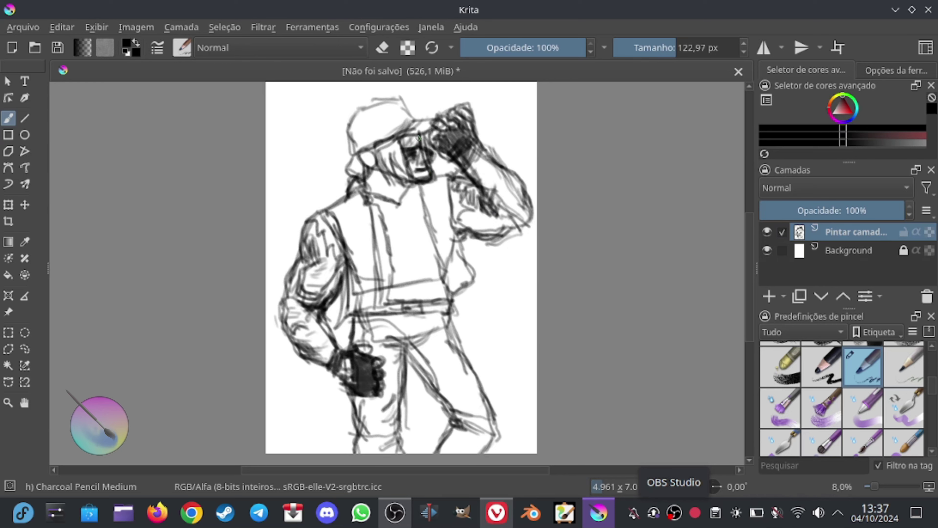
{"action": "mouse_move", "coordinate": [367, 218]}
{"action": "left_mouse_down"}
{"action": "mouse_move", "coordinate": [349, 233]}
{"action": "mouse_move", "coordinate": [369, 259]}
{"action": "left_mouse_up"}
{"action": "left_click_drag", "start_coordinate": [375, 213], "coordinate": [396, 298]}
{"action": "mouse_move", "coordinate": [363, 215]}
{"action": "left_mouse_down"}
{"action": "mouse_move", "coordinate": [384, 265]}
{"action": "mouse_move", "coordinate": [349, 305]}
{"action": "left_mouse_up"}
{"action": "left_click_drag", "start_coordinate": [366, 252], "coordinate": [364, 314]}
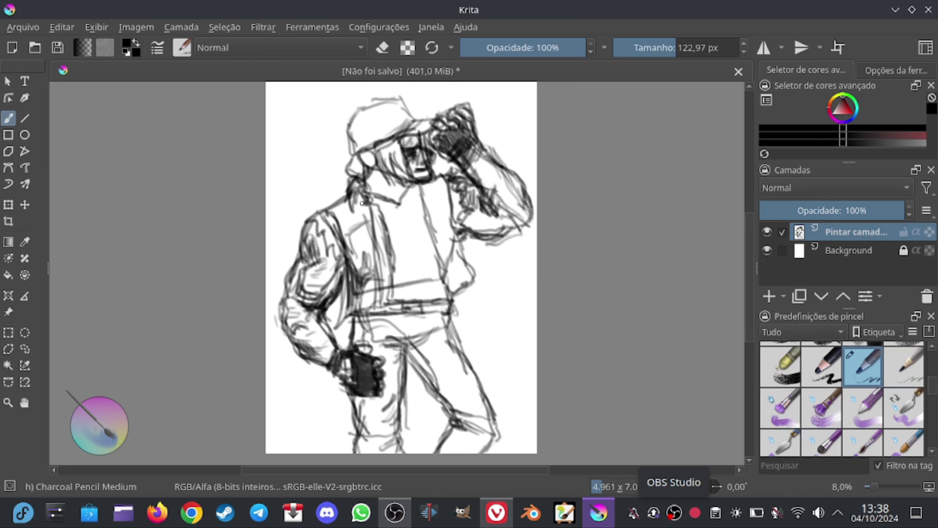
{"action": "left_click_drag", "start_coordinate": [362, 203], "coordinate": [349, 222]}
{"action": "left_click_drag", "start_coordinate": [363, 180], "coordinate": [356, 208]}
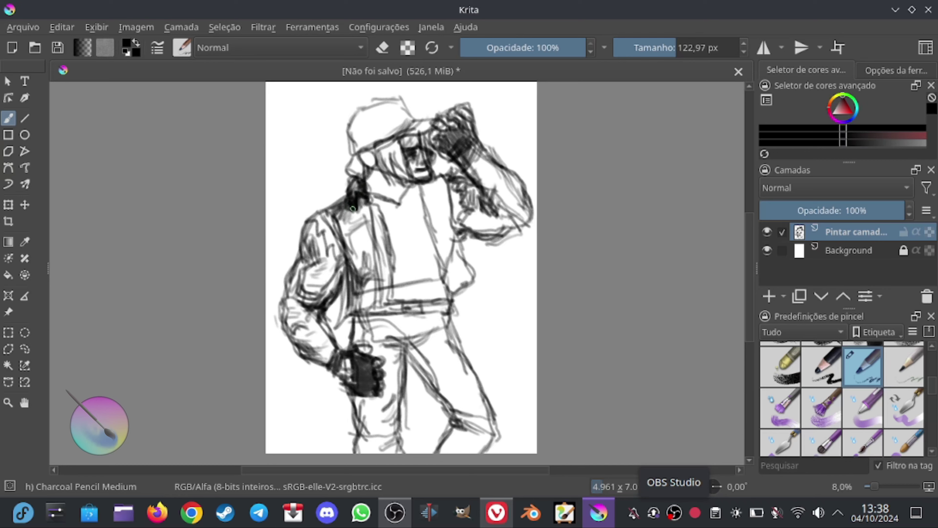
- Hatch the vest's centre, right edge and lower section
{"action": "mouse_move", "coordinate": [369, 240]}
{"action": "left_mouse_down"}
{"action": "mouse_move", "coordinate": [368, 284]}
{"action": "mouse_move", "coordinate": [381, 307]}
{"action": "left_mouse_up"}
{"action": "left_click_drag", "start_coordinate": [377, 204], "coordinate": [403, 259]}
{"action": "mouse_move", "coordinate": [421, 190]}
{"action": "left_mouse_down"}
{"action": "mouse_move", "coordinate": [451, 288]}
{"action": "mouse_move", "coordinate": [455, 237]}
{"action": "left_mouse_up"}
{"action": "left_click_drag", "start_coordinate": [458, 274], "coordinate": [442, 181]}
{"action": "left_click_drag", "start_coordinate": [373, 222], "coordinate": [346, 229]}
{"action": "left_click_drag", "start_coordinate": [442, 196], "coordinate": [417, 181]}
{"action": "mouse_move", "coordinate": [420, 240]}
{"action": "left_mouse_down"}
{"action": "mouse_move", "coordinate": [395, 255]}
{"action": "mouse_move", "coordinate": [402, 238]}
{"action": "mouse_move", "coordinate": [397, 286]}
{"action": "left_mouse_up"}
{"action": "mouse_move", "coordinate": [437, 291]}
{"action": "left_mouse_down"}
{"action": "mouse_move", "coordinate": [399, 298]}
{"action": "mouse_move", "coordinate": [421, 286]}
{"action": "left_mouse_up"}
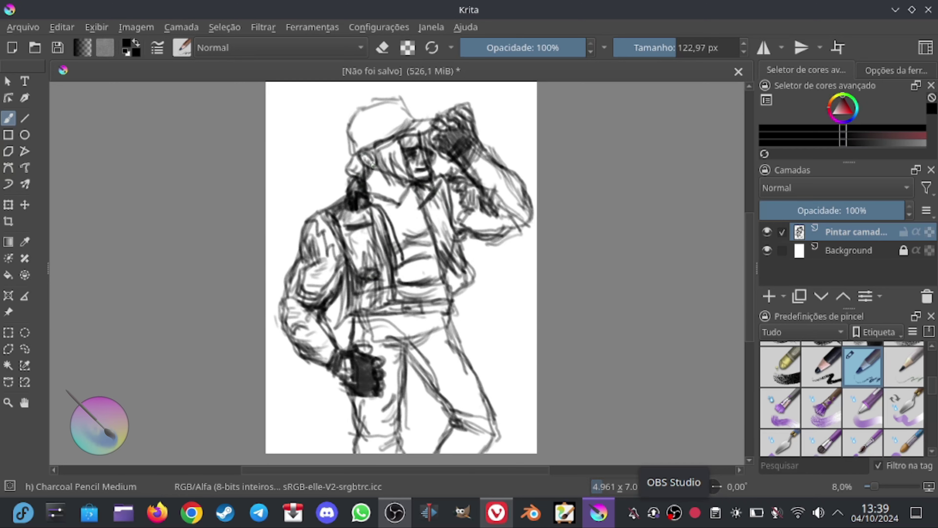
- Shade the hair and eyes under the brim and darken the cap
{"action": "left_click_drag", "start_coordinate": [365, 157], "coordinate": [386, 187]}
{"action": "left_click_drag", "start_coordinate": [380, 142], "coordinate": [407, 179]}
{"action": "left_click_drag", "start_coordinate": [412, 131], "coordinate": [434, 150]}
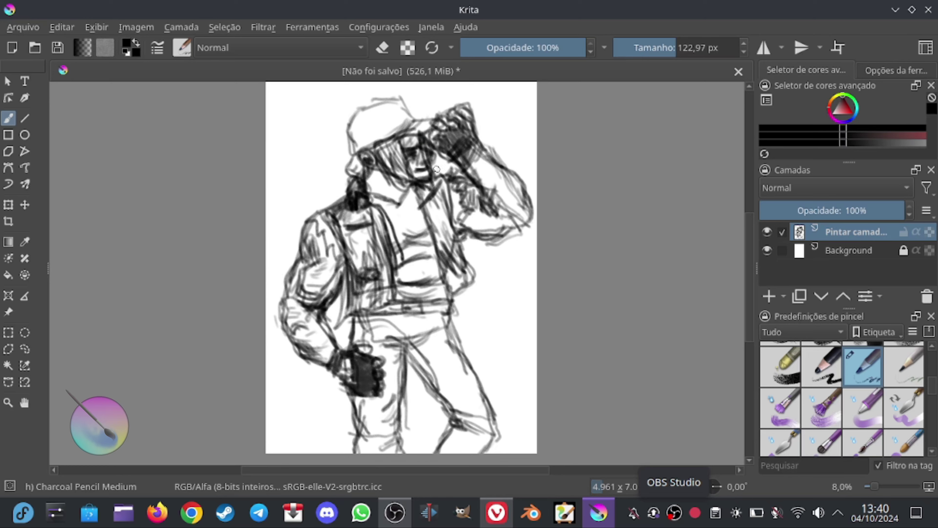
{"action": "mouse_move", "coordinate": [367, 106]}
{"action": "left_mouse_down"}
{"action": "mouse_move", "coordinate": [397, 137]}
{"action": "mouse_move", "coordinate": [414, 122]}
{"action": "mouse_move", "coordinate": [428, 137]}
{"action": "mouse_move", "coordinate": [386, 144]}
{"action": "left_mouse_up"}
{"action": "left_click_drag", "start_coordinate": [415, 117], "coordinate": [391, 135]}
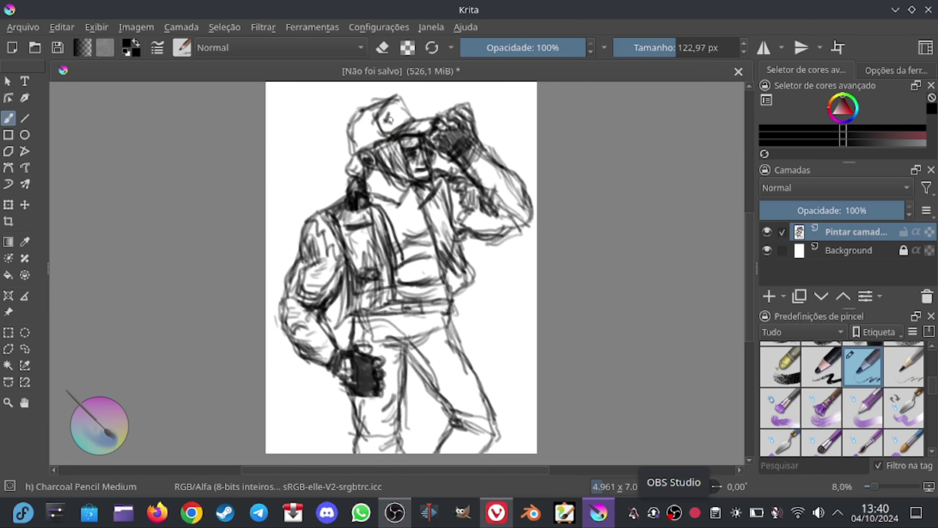
{"action": "left_click_drag", "start_coordinate": [367, 124], "coordinate": [349, 140]}
{"action": "left_click_drag", "start_coordinate": [369, 138], "coordinate": [350, 154]}
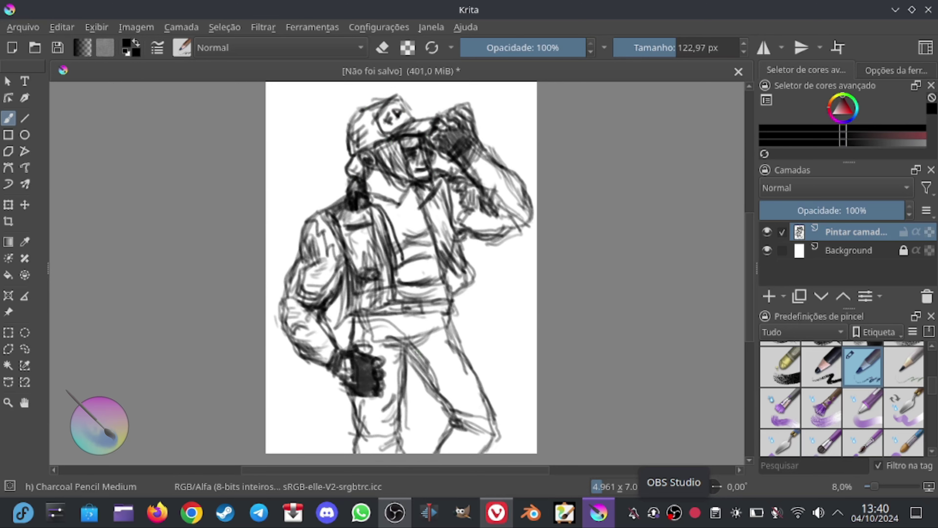
- Hatch shading along the trouser legs, thighs and lower legs
{"action": "left_click_drag", "start_coordinate": [406, 340], "coordinate": [463, 413]}
{"action": "left_click_drag", "start_coordinate": [439, 390], "coordinate": [480, 451]}
{"action": "mouse_move", "coordinate": [403, 342]}
{"action": "left_mouse_down"}
{"action": "mouse_move", "coordinate": [464, 394]}
{"action": "mouse_move", "coordinate": [440, 348]}
{"action": "left_mouse_up"}
{"action": "mouse_move", "coordinate": [399, 314]}
{"action": "left_mouse_down"}
{"action": "mouse_move", "coordinate": [442, 333]}
{"action": "mouse_move", "coordinate": [365, 344]}
{"action": "left_mouse_up"}
{"action": "left_click_drag", "start_coordinate": [406, 349], "coordinate": [393, 364]}
{"action": "left_click_drag", "start_coordinate": [424, 335], "coordinate": [390, 407]}
{"action": "left_click_drag", "start_coordinate": [403, 363], "coordinate": [386, 447]}
{"action": "left_click_drag", "start_coordinate": [369, 397], "coordinate": [364, 453]}
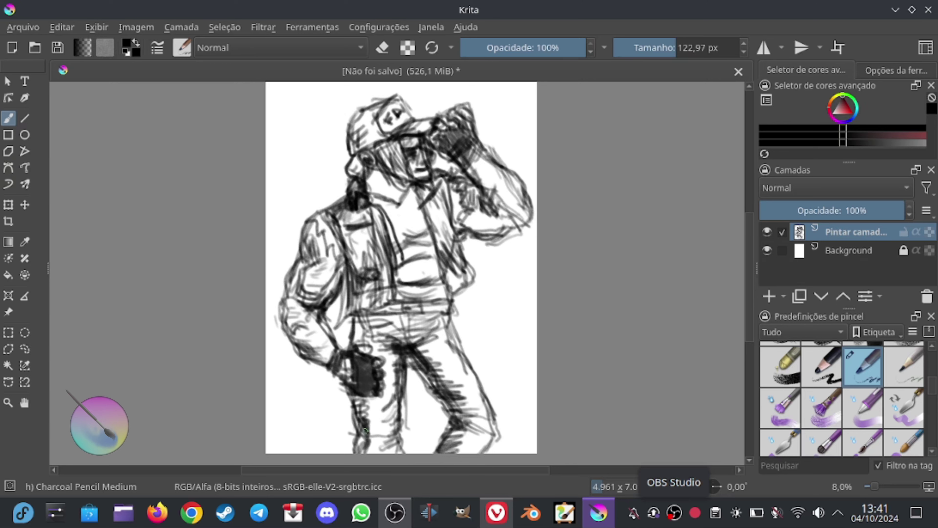
- Draw the star's first straight lines above the cap and its left and upper points
{"action": "mouse_move", "coordinate": [518, 277]}
{"action": "left_mouse_down"}
{"action": "mouse_move", "coordinate": [544, 286]}
{"action": "mouse_move", "coordinate": [547, 299]}
{"action": "left_mouse_up"}
{"action": "mouse_move", "coordinate": [384, 106]}
{"action": "left_mouse_down"}
{"action": "mouse_move", "coordinate": [425, 129]}
{"action": "mouse_move", "coordinate": [384, 144]}
{"action": "left_mouse_up"}
{"action": "left_click_drag", "start_coordinate": [380, 135], "coordinate": [301, 243]}
{"action": "key", "text": "ctrl+z"}
{"action": "mouse_move", "coordinate": [374, 205]}
{"action": "left_mouse_down"}
{"action": "mouse_move", "coordinate": [306, 231]}
{"action": "mouse_move", "coordinate": [342, 245]}
{"action": "left_mouse_up"}
{"action": "left_click_drag", "start_coordinate": [501, 143], "coordinate": [549, 115]}
{"action": "left_click_drag", "start_coordinate": [550, 120], "coordinate": [535, 190]}
- Finish the star's right and left edges, then add a new empty paint layer
{"action": "left_click_drag", "start_coordinate": [559, 296], "coordinate": [565, 302]}
{"action": "left_click_drag", "start_coordinate": [564, 308], "coordinate": [491, 306]}
{"action": "left_click_drag", "start_coordinate": [386, 320], "coordinate": [362, 374]}
{"action": "left_click_drag", "start_coordinate": [372, 112], "coordinate": [359, 196]}
{"action": "left_click_drag", "start_coordinate": [369, 147], "coordinate": [353, 221]}
{"action": "left_click_drag", "start_coordinate": [296, 244], "coordinate": [318, 260]}
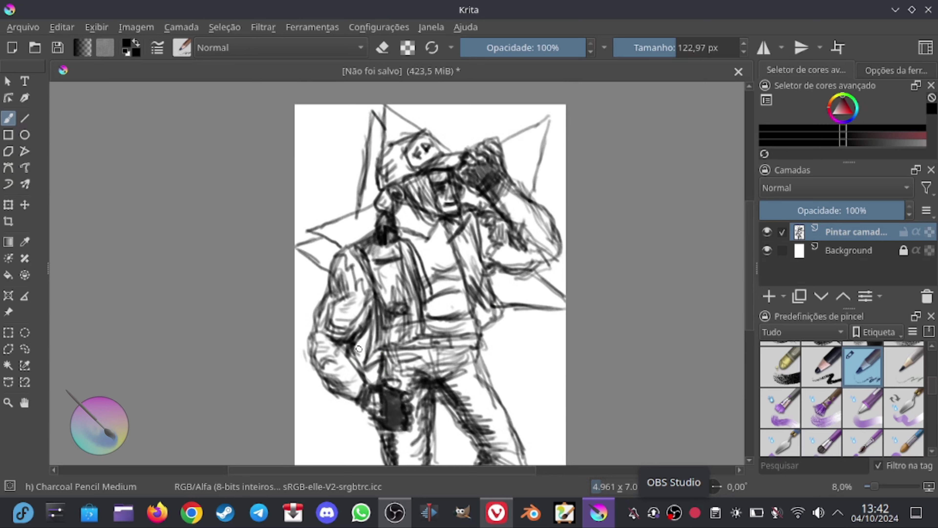
{"action": "left_click_drag", "start_coordinate": [566, 326], "coordinate": [500, 316]}
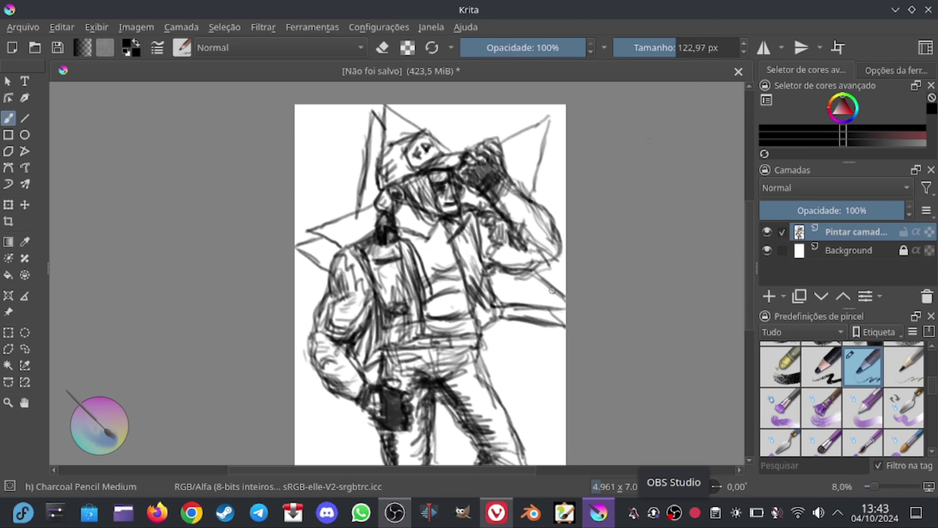
{"action": "left_click", "coordinate": [769, 296]}
- Try several brushes, undo a test stroke, and settle on the Ink-7 Brush Rough
{"action": "scroll", "coordinate": [842, 399], "scroll_direction": "down", "scroll_amount": 1}
{"action": "left_click", "coordinate": [780, 388]}
{"action": "scroll", "coordinate": [842, 399], "scroll_direction": "up", "scroll_amount": 1}
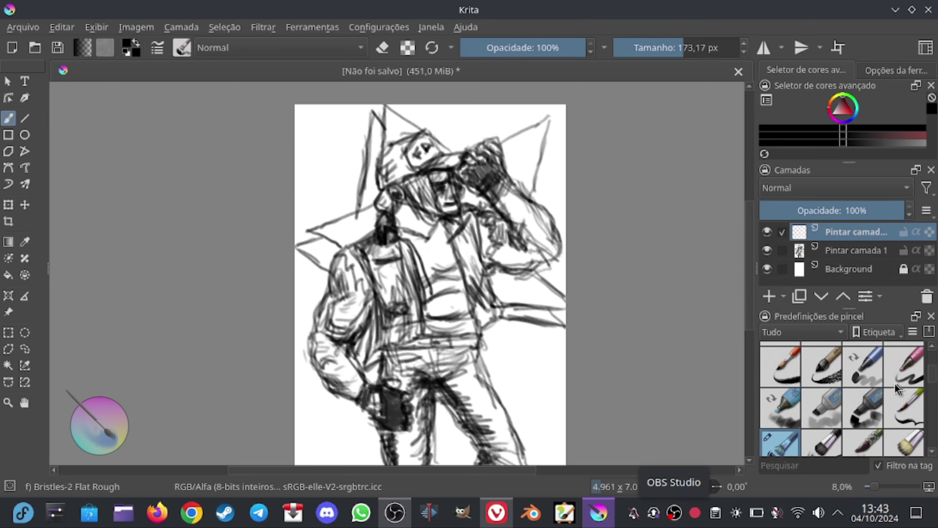
{"action": "left_click", "coordinate": [862, 406]}
{"action": "left_click_drag", "start_coordinate": [529, 372], "coordinate": [553, 370]}
{"action": "key", "text": "ctrl+z"}
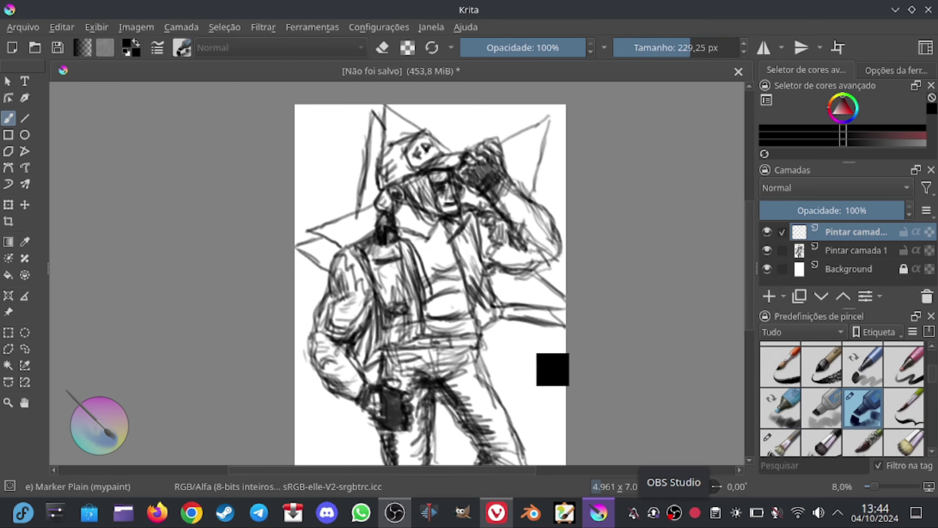
{"action": "left_click", "coordinate": [781, 366]}
{"action": "scroll", "coordinate": [842, 399], "scroll_direction": "up", "scroll_amount": 1}
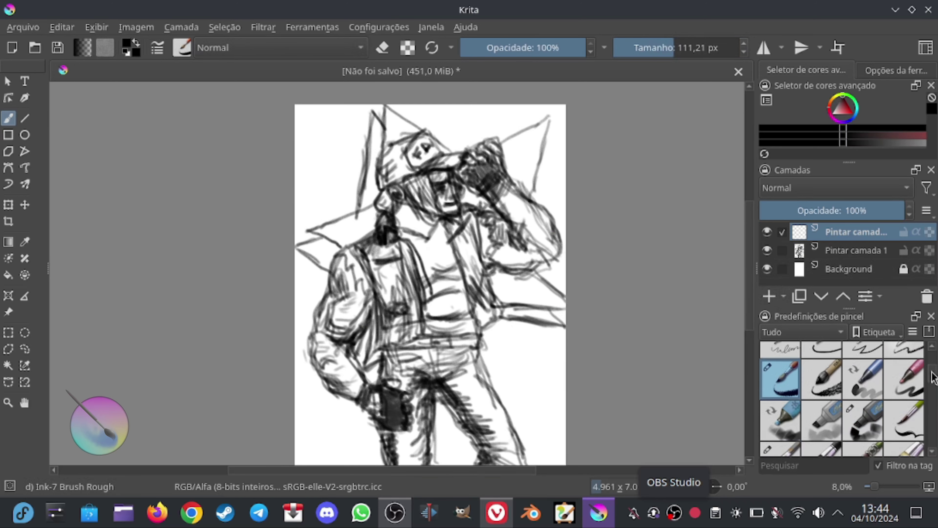
- Set the new layer to Multiply, pick red, enlarge the brush to about 158 px, and fill the cap crown
{"action": "left_click", "coordinate": [835, 188]}
{"action": "left_click", "coordinate": [794, 214]}
{"action": "left_click", "coordinate": [853, 114]}
{"action": "left_click_drag", "start_coordinate": [381, 185], "coordinate": [409, 171]}
{"action": "left_click_drag", "start_coordinate": [676, 46], "coordinate": [681, 47]}
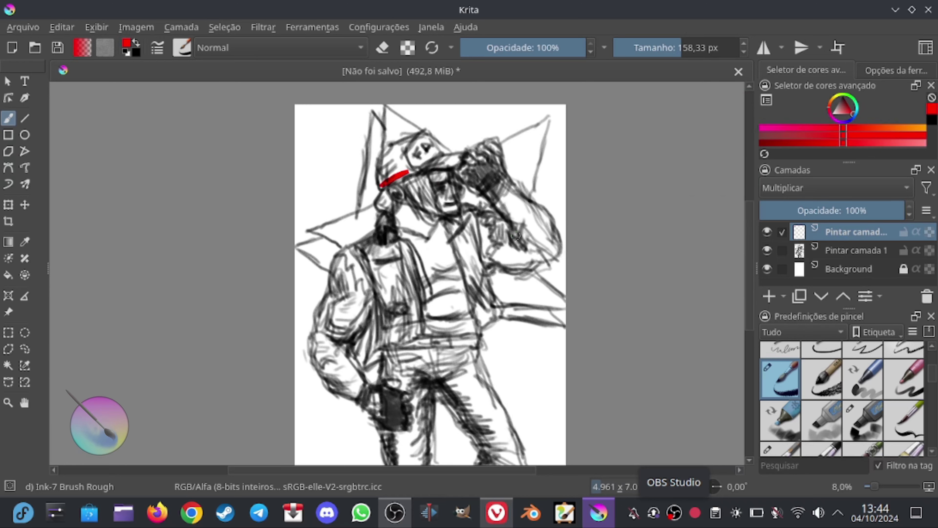
{"action": "left_click_drag", "start_coordinate": [381, 172], "coordinate": [414, 157]}
- Paint the rest of the cap and both vest panels red
{"action": "mouse_move", "coordinate": [399, 247]}
{"action": "left_mouse_down"}
{"action": "mouse_move", "coordinate": [417, 281]}
{"action": "mouse_move", "coordinate": [391, 238]}
{"action": "mouse_move", "coordinate": [369, 361]}
{"action": "mouse_move", "coordinate": [421, 285]}
{"action": "left_mouse_up"}
{"action": "mouse_move", "coordinate": [414, 340]}
{"action": "left_mouse_down"}
{"action": "mouse_move", "coordinate": [395, 255]}
{"action": "mouse_move", "coordinate": [388, 333]}
{"action": "mouse_move", "coordinate": [374, 246]}
{"action": "left_mouse_up"}
{"action": "left_click_drag", "start_coordinate": [369, 292], "coordinate": [371, 242]}
{"action": "key", "text": "e"}
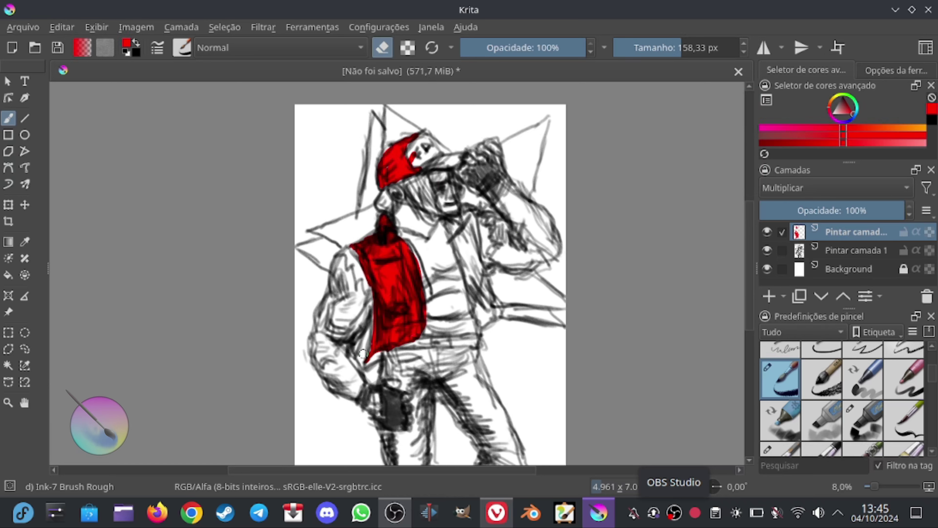
{"action": "key", "text": "e"}
{"action": "mouse_move", "coordinate": [455, 236]}
{"action": "left_mouse_down"}
{"action": "mouse_move", "coordinate": [480, 272]}
{"action": "mouse_move", "coordinate": [487, 325]}
{"action": "mouse_move", "coordinate": [449, 221]}
{"action": "mouse_move", "coordinate": [470, 220]}
{"action": "mouse_move", "coordinate": [492, 305]}
{"action": "left_mouse_up"}
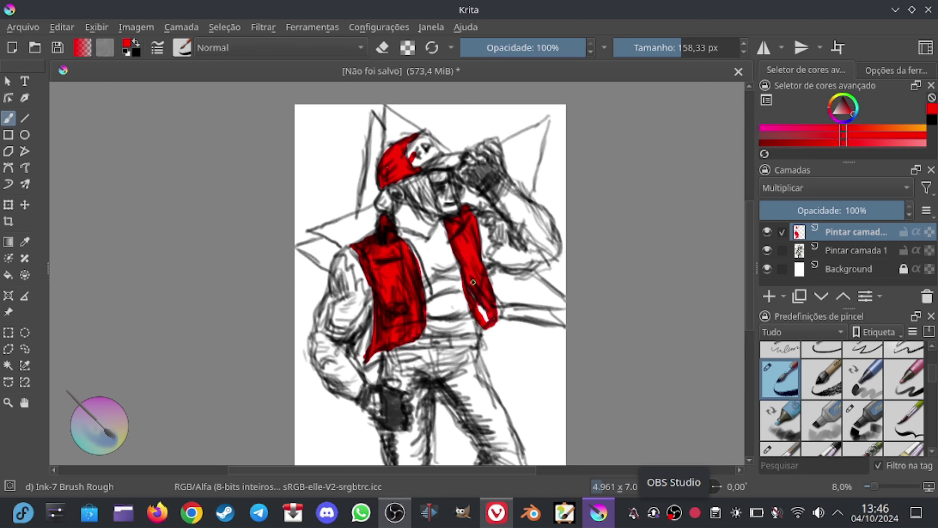
- Erase the red off the cap logo so it stays white, and pick purple
{"action": "key", "text": "e"}
{"action": "mouse_move", "coordinate": [415, 152]}
{"action": "left_mouse_down"}
{"action": "mouse_move", "coordinate": [409, 164]}
{"action": "mouse_move", "coordinate": [447, 160]}
{"action": "left_mouse_up"}
{"action": "key", "text": "e"}
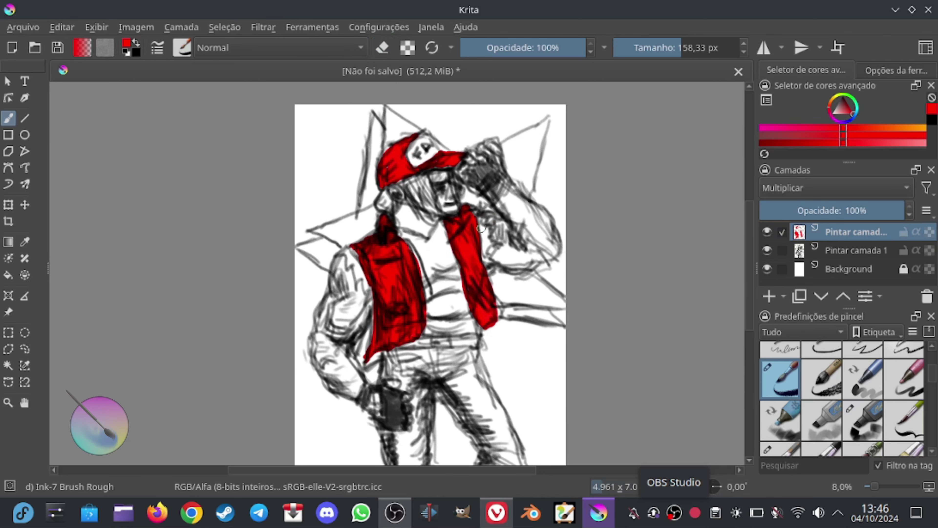
{"action": "left_click", "coordinate": [380, 50]}
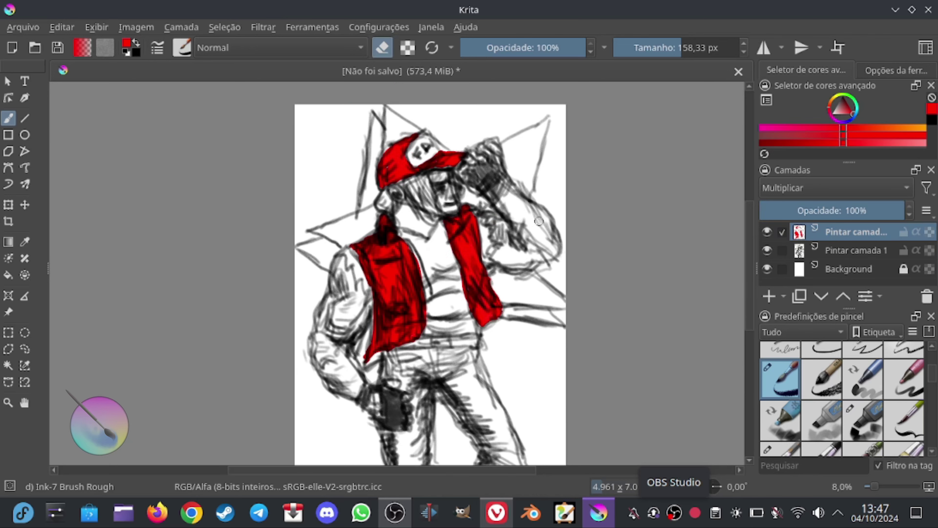
{"action": "left_click", "coordinate": [848, 127]}
{"action": "left_click", "coordinate": [858, 142]}
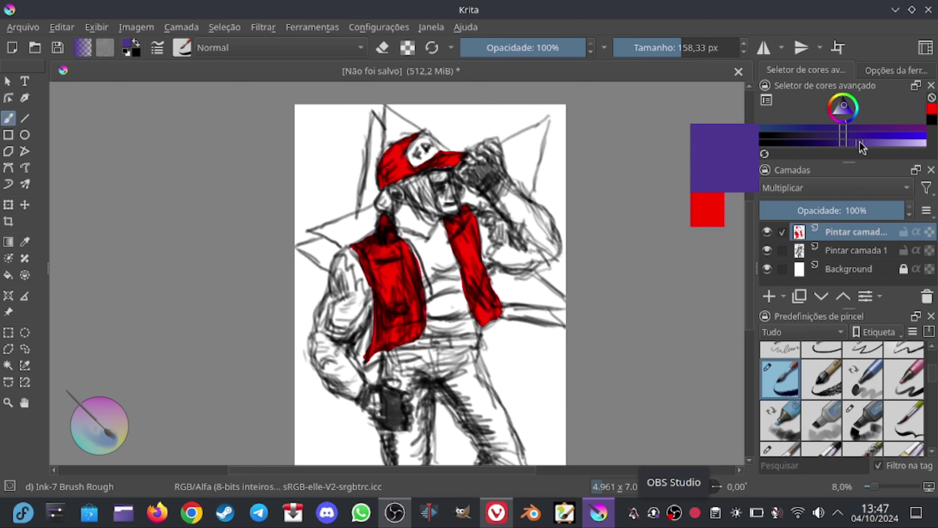
- Fill the jeans with purple strokes
{"action": "scroll", "coordinate": [436, 274], "scroll_direction": "down", "scroll_amount": 5}
{"action": "left_click_drag", "start_coordinate": [459, 259], "coordinate": [483, 336]}
{"action": "left_click_drag", "start_coordinate": [455, 284], "coordinate": [503, 355]}
{"action": "mouse_move", "coordinate": [488, 266]}
{"action": "left_mouse_down"}
{"action": "mouse_move", "coordinate": [475, 256]}
{"action": "mouse_move", "coordinate": [514, 329]}
{"action": "mouse_move", "coordinate": [517, 359]}
{"action": "mouse_move", "coordinate": [488, 380]}
{"action": "mouse_move", "coordinate": [517, 350]}
{"action": "mouse_move", "coordinate": [425, 258]}
{"action": "mouse_move", "coordinate": [436, 292]}
{"action": "mouse_move", "coordinate": [421, 380]}
{"action": "mouse_move", "coordinate": [399, 339]}
{"action": "mouse_move", "coordinate": [424, 375]}
{"action": "left_mouse_up"}
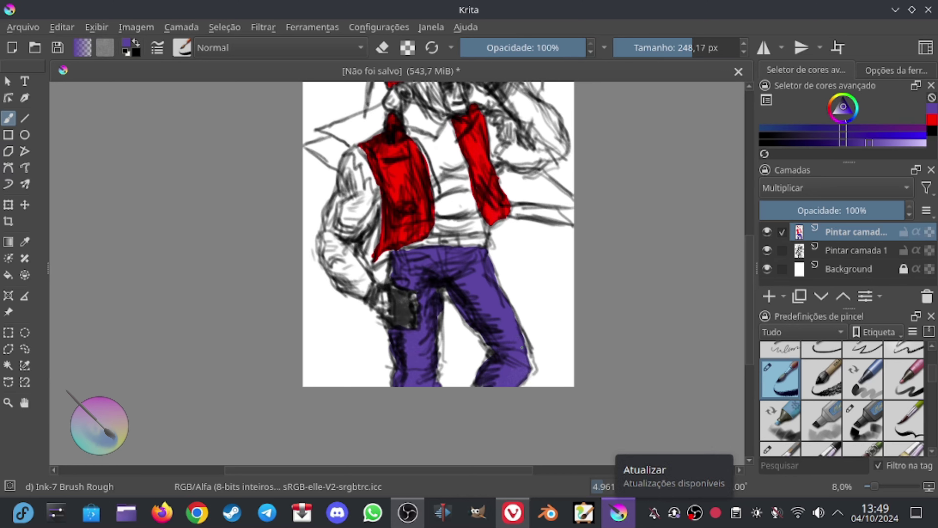
- With a smaller brush, paint a near-black belt between vest and jeans, shaded underneath in dark navy
{"action": "left_click_drag", "start_coordinate": [685, 55], "coordinate": [674, 55]}
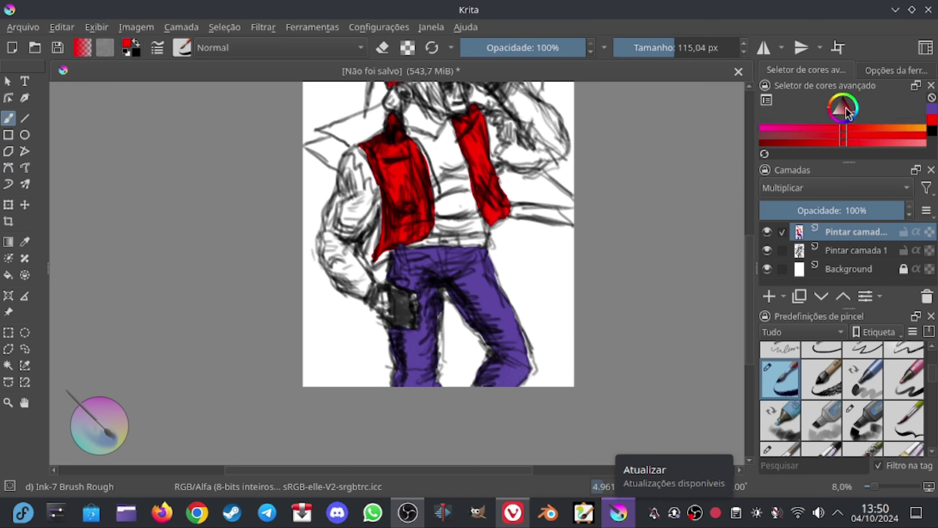
{"action": "left_click", "coordinate": [434, 242], "text": "ctrl"}
{"action": "left_click_drag", "start_coordinate": [460, 235], "coordinate": [485, 234]}
{"action": "mouse_move", "coordinate": [432, 247]}
{"action": "left_mouse_down"}
{"action": "mouse_move", "coordinate": [486, 240]}
{"action": "mouse_move", "coordinate": [425, 242]}
{"action": "mouse_move", "coordinate": [476, 233]}
{"action": "left_mouse_up"}
{"action": "left_click", "coordinate": [455, 259], "text": "ctrl"}
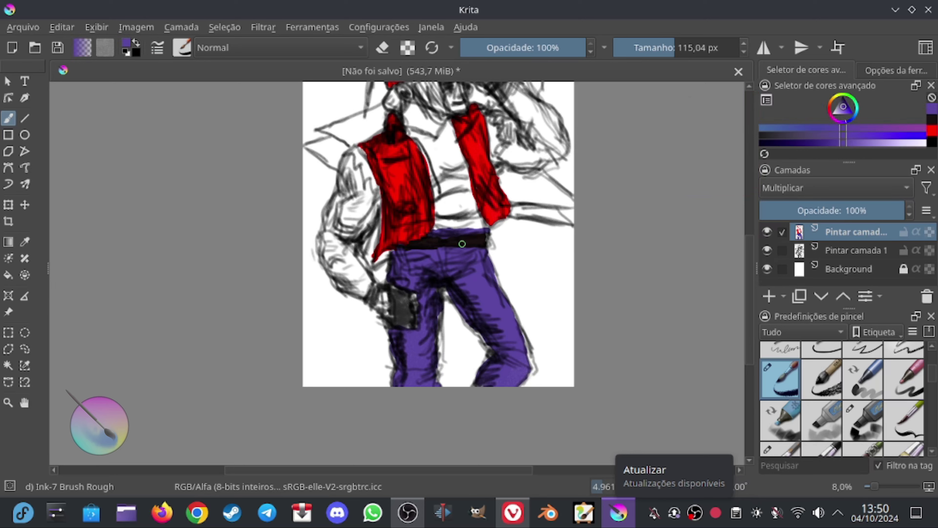
{"action": "left_click", "coordinate": [772, 143]}
{"action": "mouse_move", "coordinate": [390, 251]}
{"action": "left_mouse_down"}
{"action": "mouse_move", "coordinate": [449, 252]}
{"action": "mouse_move", "coordinate": [422, 242]}
{"action": "left_mouse_up"}
- Pick a light pink, enlarge the brush, and start painting the chest
{"action": "left_click", "coordinate": [490, 184], "text": "ctrl"}
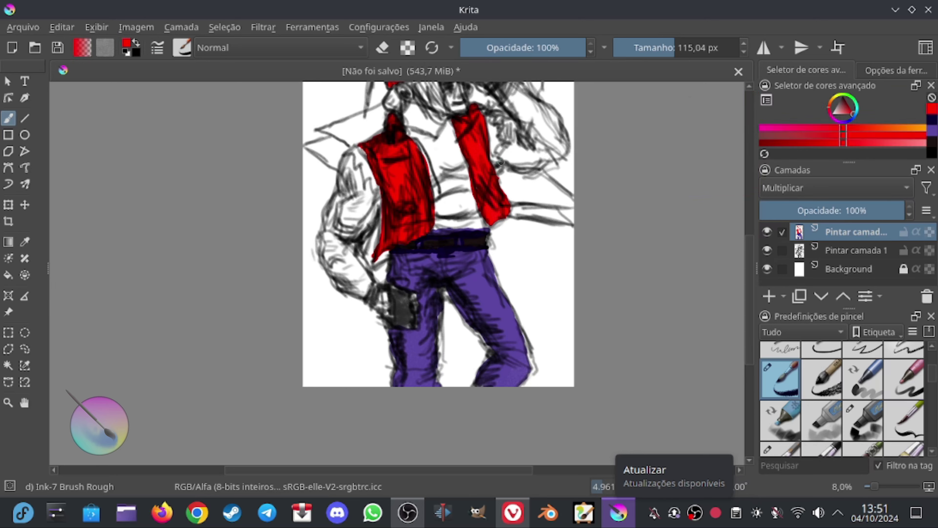
{"action": "left_click", "coordinate": [500, 109], "text": "ctrl"}
{"action": "left_click_drag", "start_coordinate": [501, 109], "coordinate": [525, 108]}
{"action": "mouse_move", "coordinate": [467, 126]}
{"action": "left_mouse_down"}
{"action": "mouse_move", "coordinate": [446, 203]}
{"action": "mouse_move", "coordinate": [480, 288]}
{"action": "mouse_move", "coordinate": [429, 202]}
{"action": "mouse_move", "coordinate": [436, 215]}
{"action": "mouse_move", "coordinate": [439, 203]}
{"action": "left_mouse_up"}
- Paint the shirt front a near-white pink
{"action": "scroll", "coordinate": [455, 174], "scroll_direction": "up", "scroll_amount": 3}
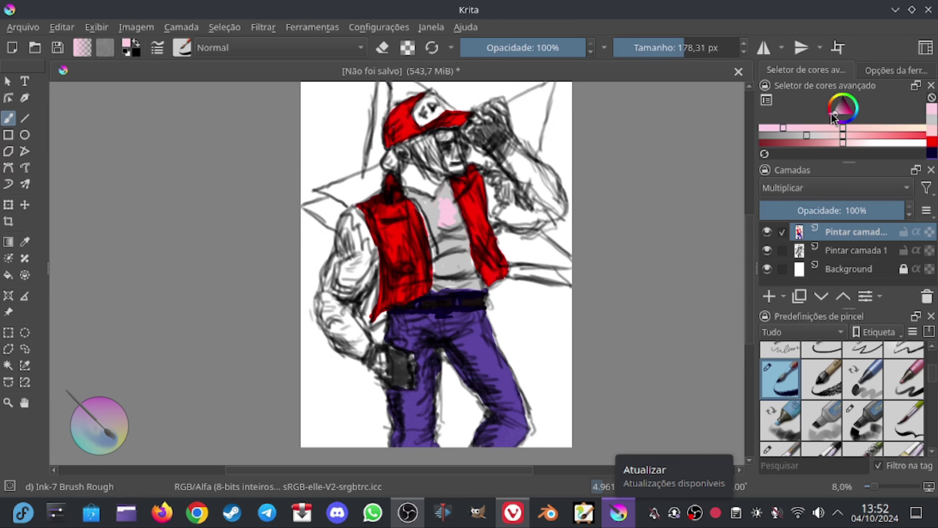
{"action": "left_click", "coordinate": [446, 207], "text": "ctrl"}
{"action": "mouse_move", "coordinate": [445, 263]}
{"action": "left_mouse_down"}
{"action": "mouse_move", "coordinate": [463, 266]}
{"action": "mouse_move", "coordinate": [440, 263]}
{"action": "left_mouse_up"}
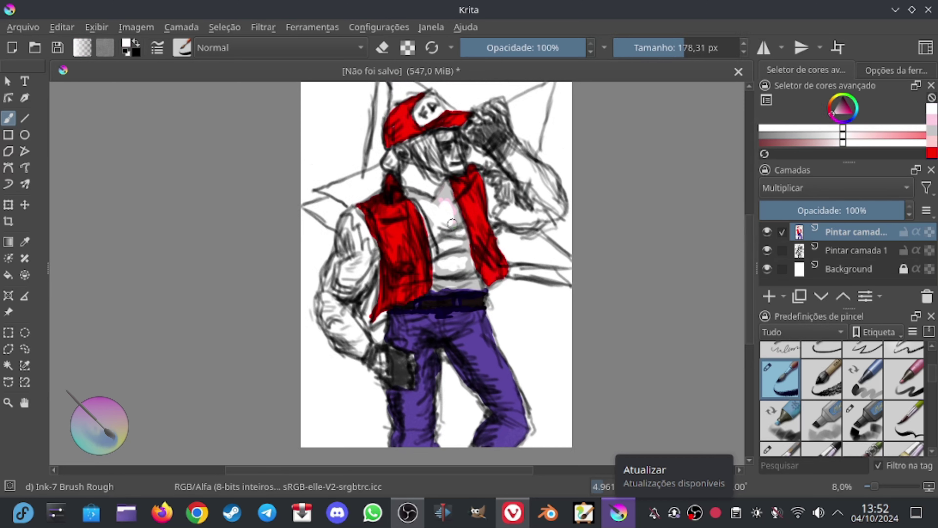
- Pick a light salmon skin tone and paint the face, left arm and raised forearm
{"action": "left_click", "coordinate": [474, 232], "text": "ctrl"}
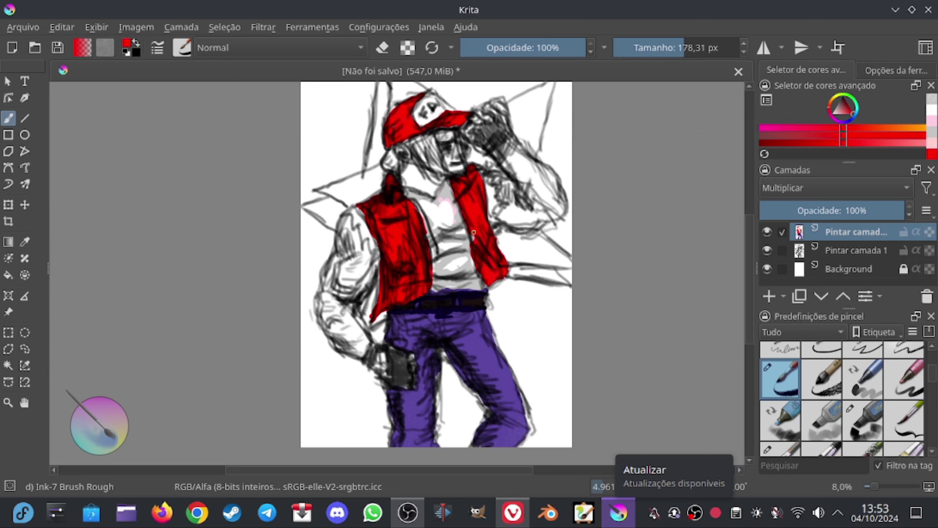
{"action": "left_click", "coordinate": [881, 142]}
{"action": "left_click", "coordinate": [897, 143]}
{"action": "mouse_move", "coordinate": [458, 164]}
{"action": "left_mouse_down"}
{"action": "mouse_move", "coordinate": [443, 134]}
{"action": "mouse_move", "coordinate": [407, 167]}
{"action": "mouse_move", "coordinate": [429, 185]}
{"action": "left_mouse_up"}
{"action": "mouse_move", "coordinate": [365, 308]}
{"action": "left_mouse_down"}
{"action": "mouse_move", "coordinate": [363, 251]}
{"action": "mouse_move", "coordinate": [345, 229]}
{"action": "mouse_move", "coordinate": [325, 302]}
{"action": "mouse_move", "coordinate": [358, 356]}
{"action": "mouse_move", "coordinate": [338, 306]}
{"action": "mouse_move", "coordinate": [350, 356]}
{"action": "mouse_move", "coordinate": [379, 371]}
{"action": "left_mouse_up"}
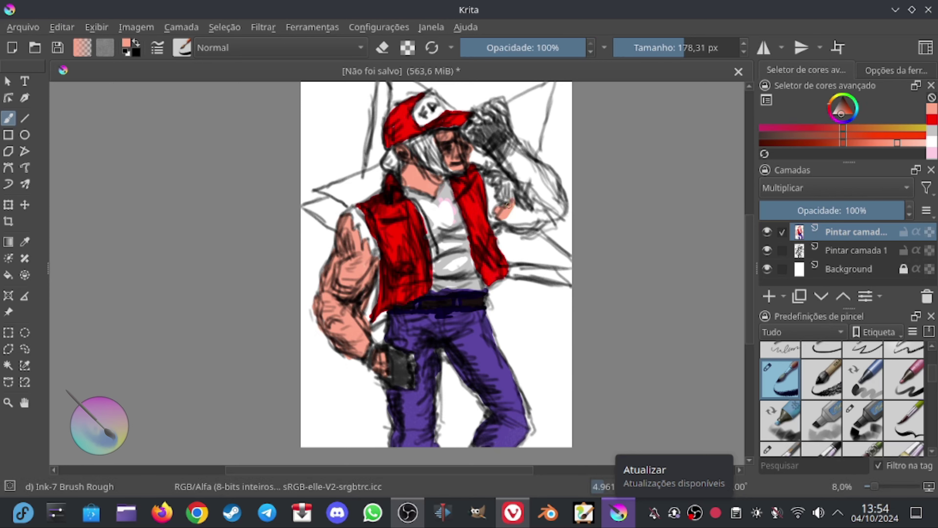
{"action": "mouse_move", "coordinate": [520, 201]}
{"action": "left_mouse_down"}
{"action": "mouse_move", "coordinate": [528, 195]}
{"action": "mouse_move", "coordinate": [506, 162]}
{"action": "left_mouse_up"}
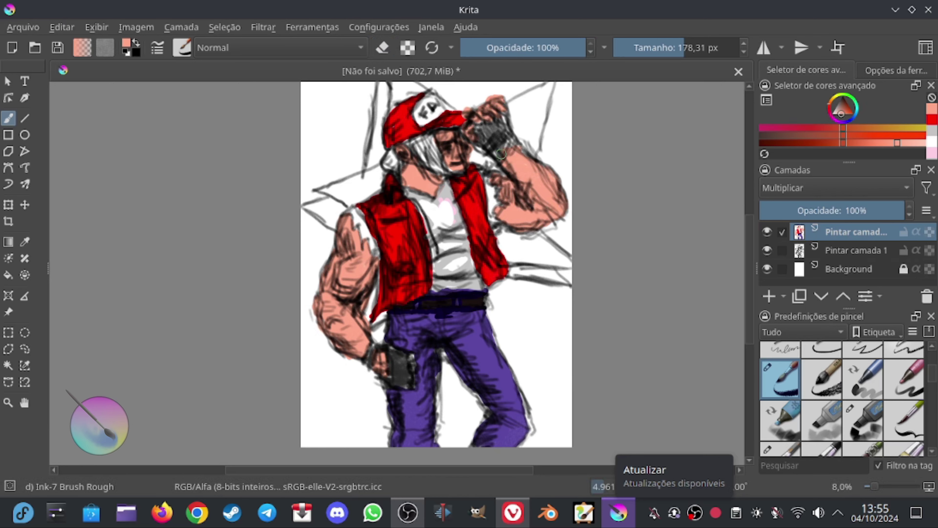
{"action": "left_click", "coordinate": [847, 109]}
- Paint gold strokes on the hair, then add bright and lighter yellow highlights
{"action": "left_click_drag", "start_coordinate": [433, 138], "coordinate": [423, 150]}
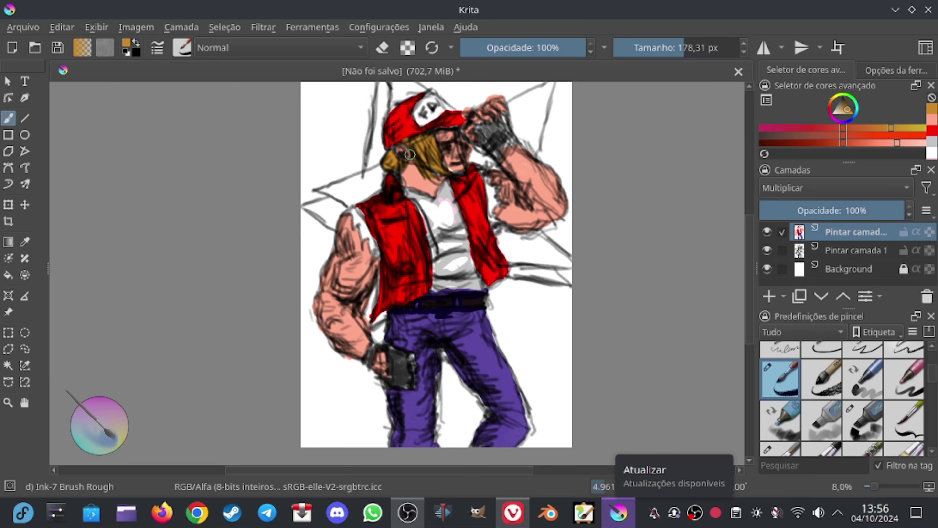
{"action": "left_click", "coordinate": [836, 94]}
{"action": "left_click_drag", "start_coordinate": [439, 148], "coordinate": [433, 161]}
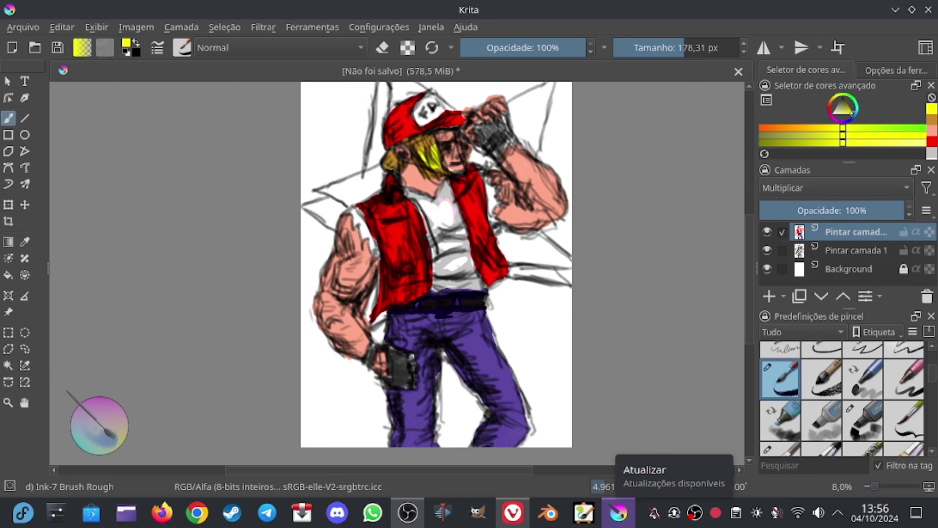
{"action": "left_click", "coordinate": [821, 128]}
{"action": "left_click", "coordinate": [902, 142]}
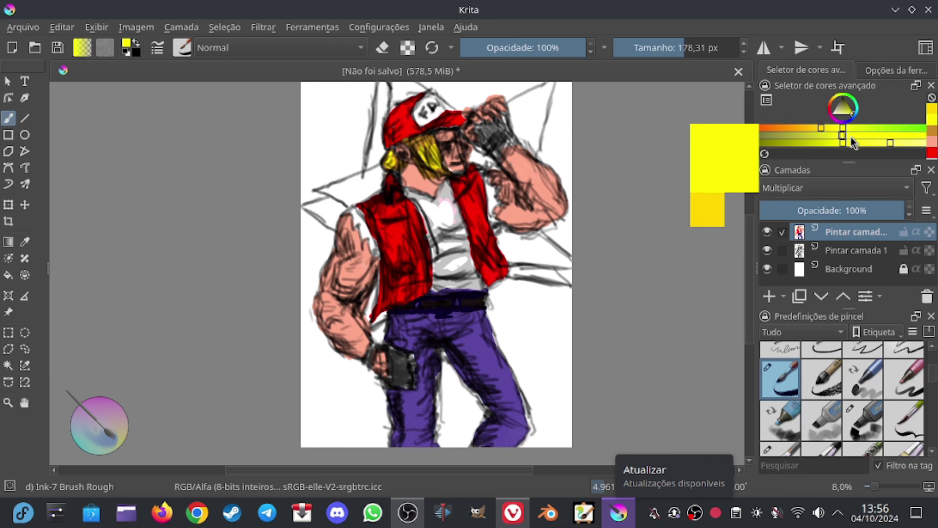
{"action": "left_click_drag", "start_coordinate": [435, 148], "coordinate": [420, 155]}
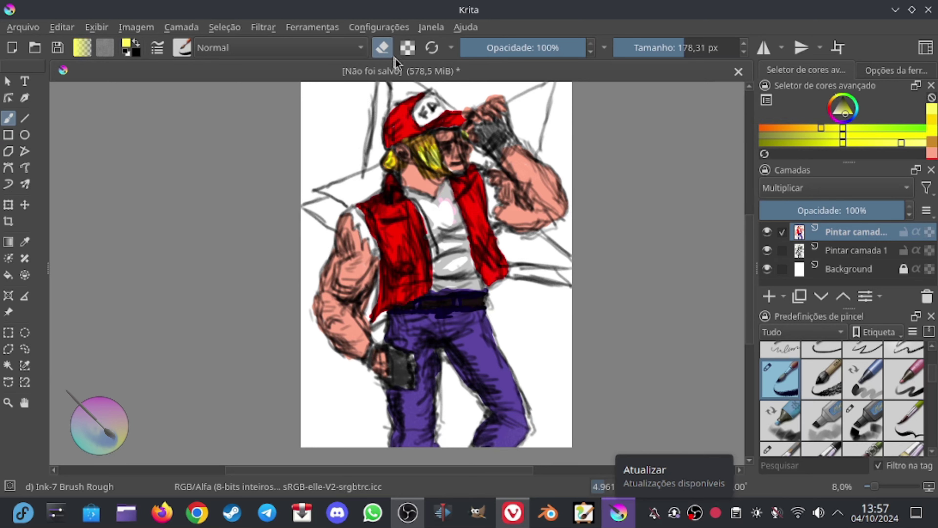
{"action": "left_click", "coordinate": [419, 93], "text": "ctrl"}
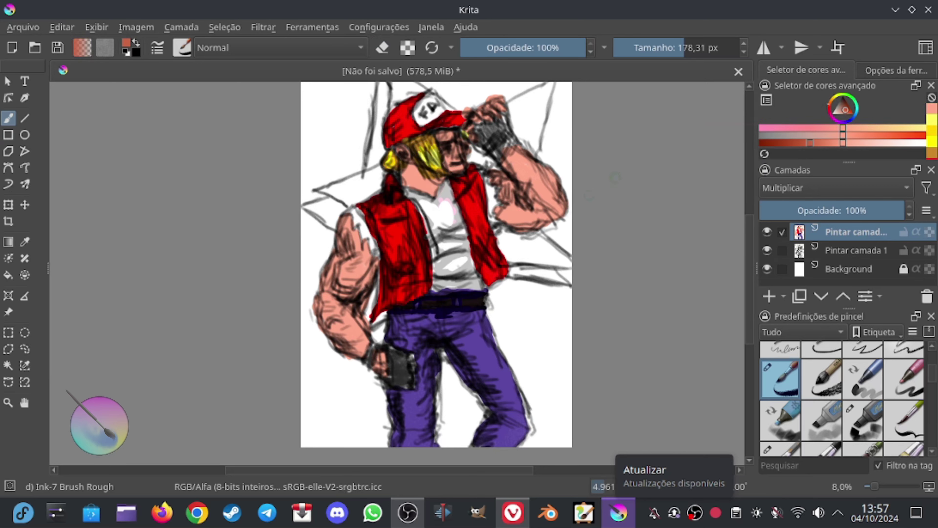
- Hatch darker salmon shading onto the raised forearm, lower hand, fingers and fist
{"action": "mouse_move", "coordinate": [522, 203]}
{"action": "left_mouse_down"}
{"action": "mouse_move", "coordinate": [543, 222]}
{"action": "mouse_move", "coordinate": [559, 188]}
{"action": "left_mouse_up"}
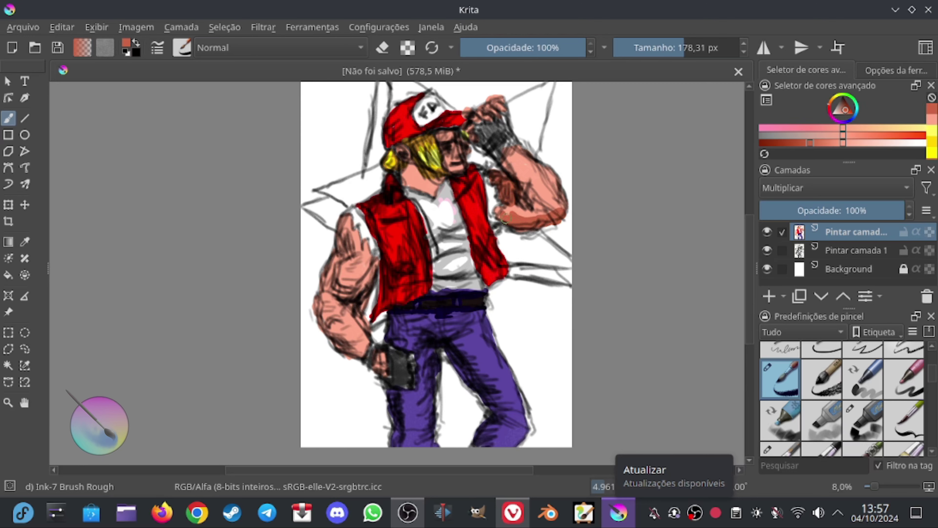
{"action": "mouse_move", "coordinate": [345, 287]}
{"action": "left_mouse_down"}
{"action": "mouse_move", "coordinate": [377, 266]}
{"action": "mouse_move", "coordinate": [366, 264]}
{"action": "left_mouse_up"}
{"action": "left_click_drag", "start_coordinate": [371, 256], "coordinate": [345, 238]}
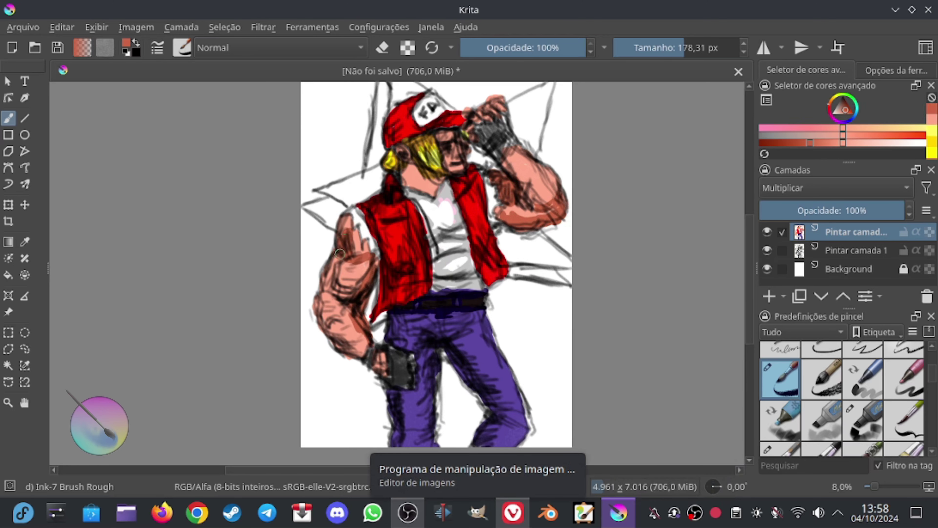
{"action": "left_click_drag", "start_coordinate": [334, 298], "coordinate": [348, 356]}
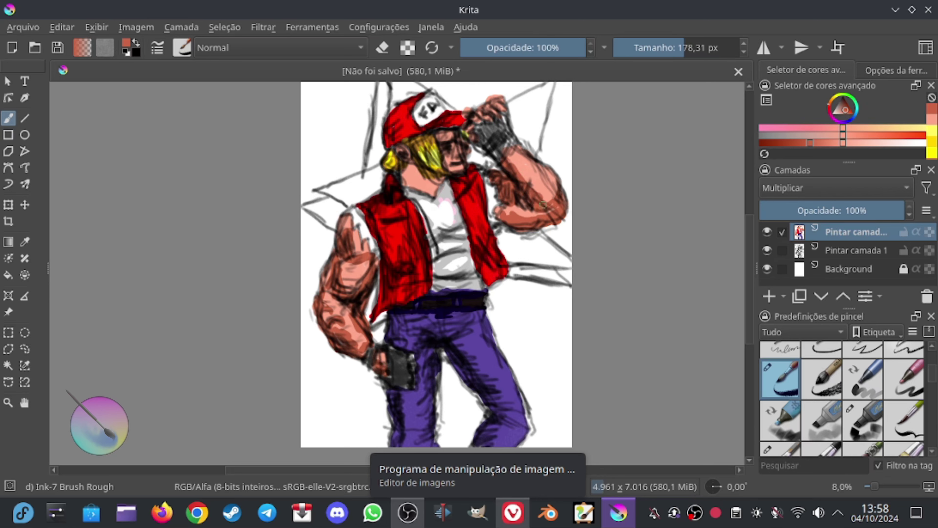
{"action": "left_click_drag", "start_coordinate": [525, 185], "coordinate": [550, 155]}
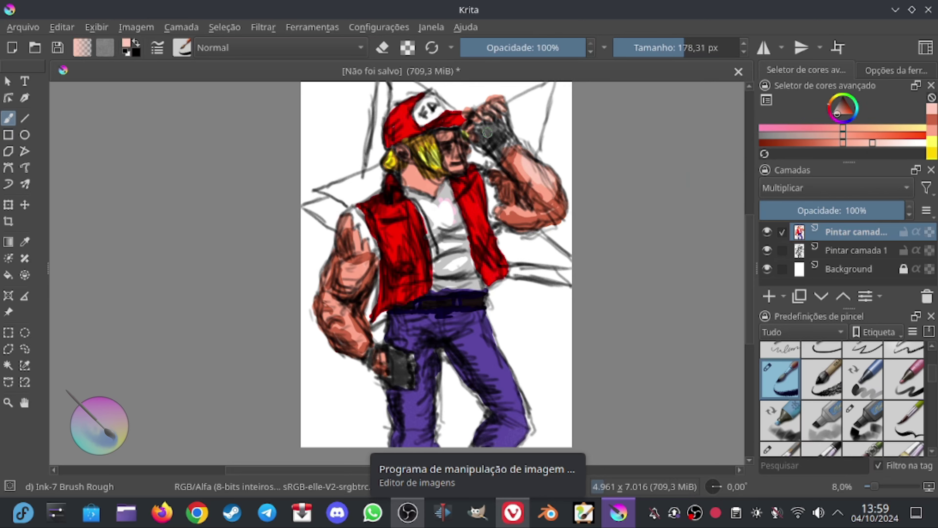
- Pick dark red-brown and lighter pink shades, touch up the skin near the ear, and choose near-white
{"action": "left_click", "coordinate": [356, 296], "text": "ctrl"}
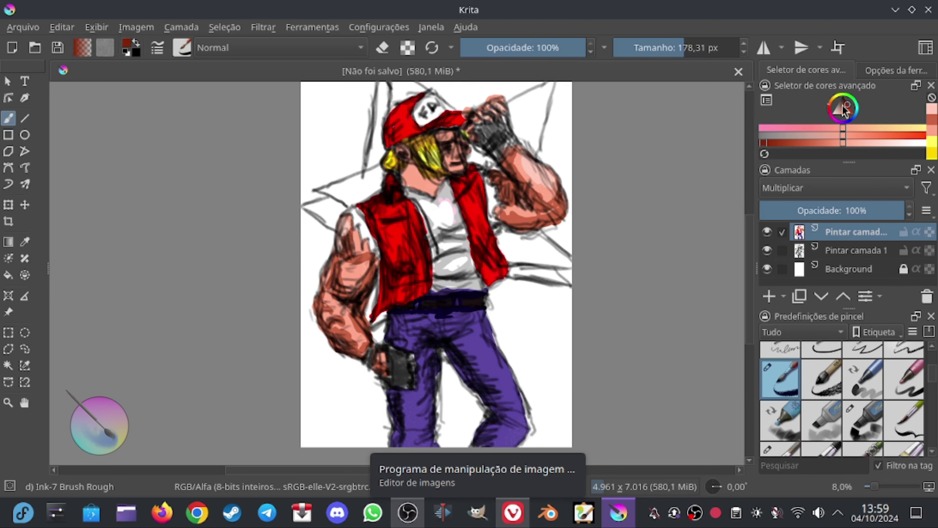
{"action": "left_click", "coordinate": [360, 309], "text": "ctrl"}
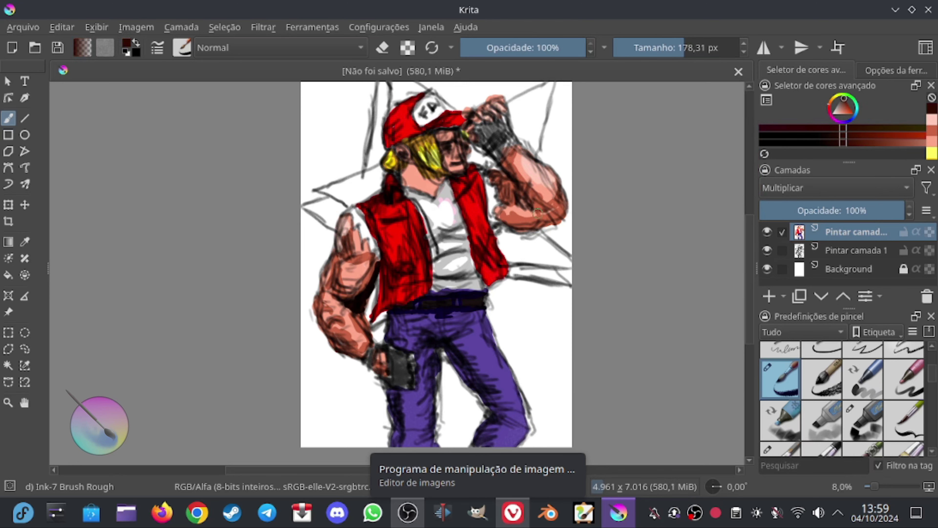
{"action": "left_click", "coordinate": [865, 144]}
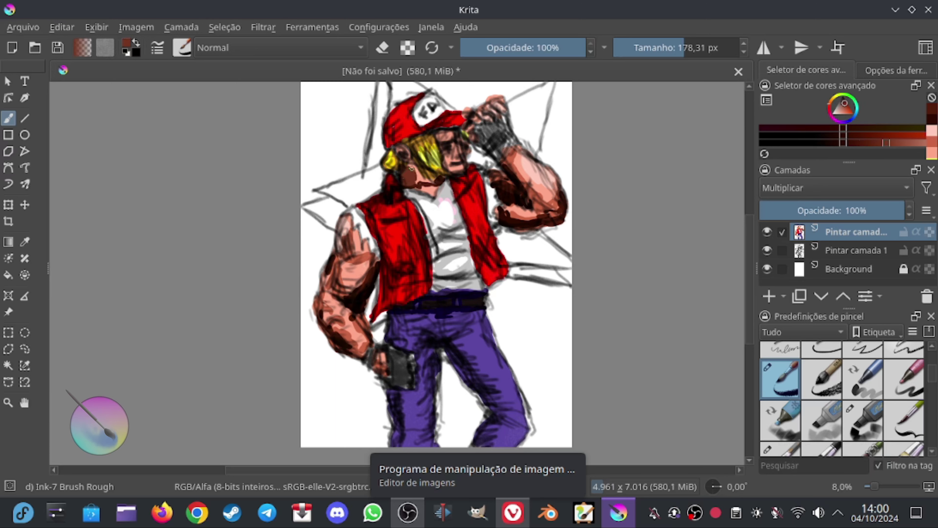
{"action": "left_click", "coordinate": [901, 144]}
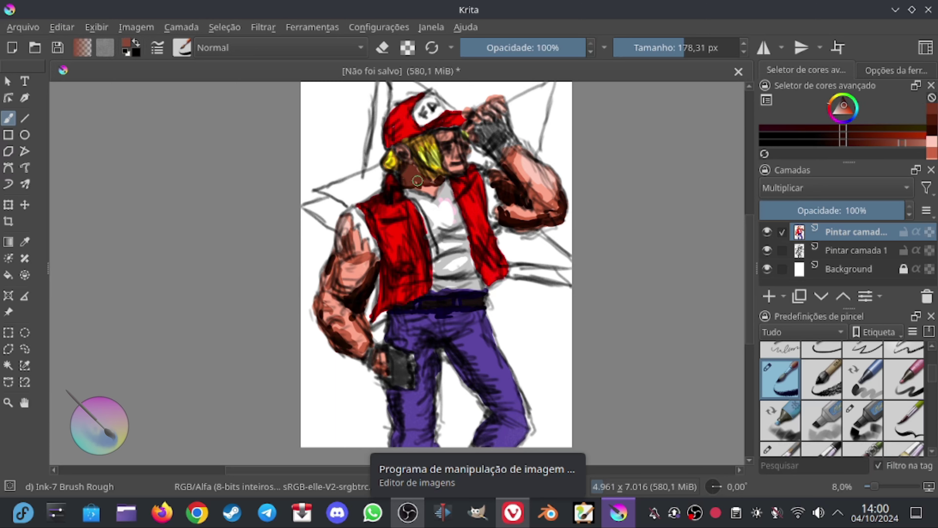
{"action": "left_click_drag", "start_coordinate": [411, 161], "coordinate": [405, 162]}
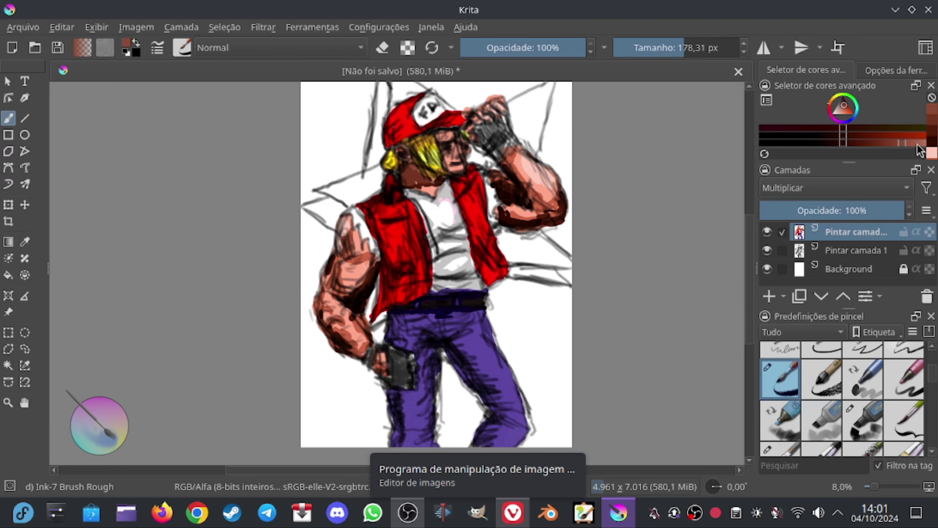
{"action": "left_click", "coordinate": [919, 143]}
{"action": "left_click", "coordinate": [462, 222], "text": "ctrl"}
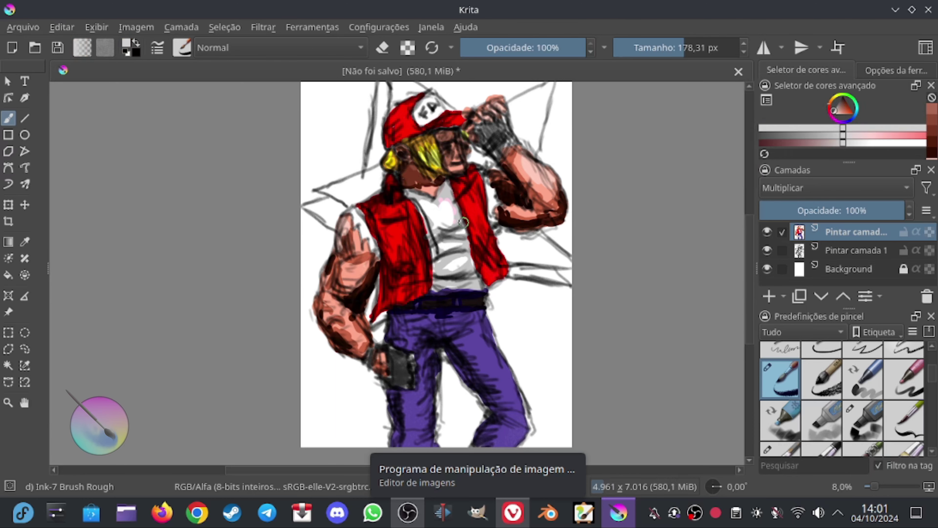
{"action": "scroll", "coordinate": [462, 222], "scroll_direction": "up", "scroll_amount": 5}
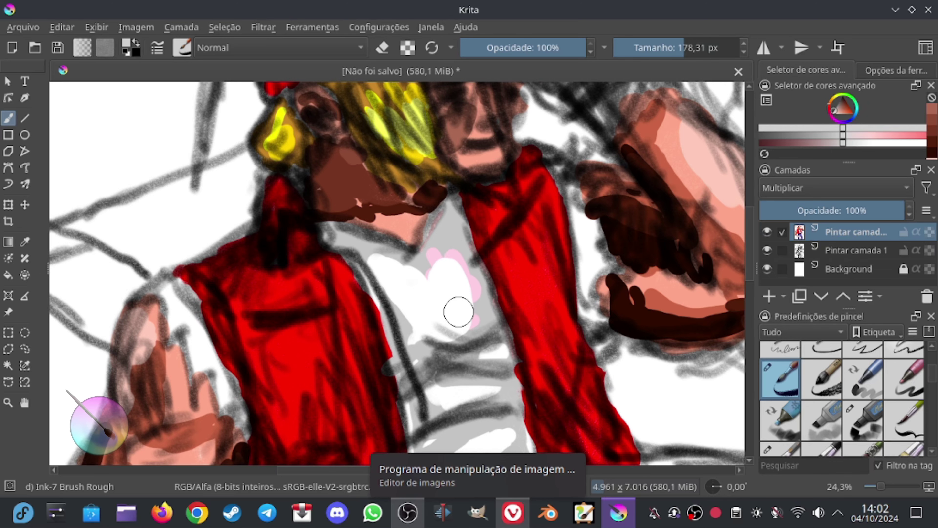
- Shrink the brush to about 51 px and paint a dark pupil into the eye
{"action": "left_click_drag", "start_coordinate": [459, 311], "coordinate": [425, 372]}
{"action": "left_click", "coordinate": [660, 52]}
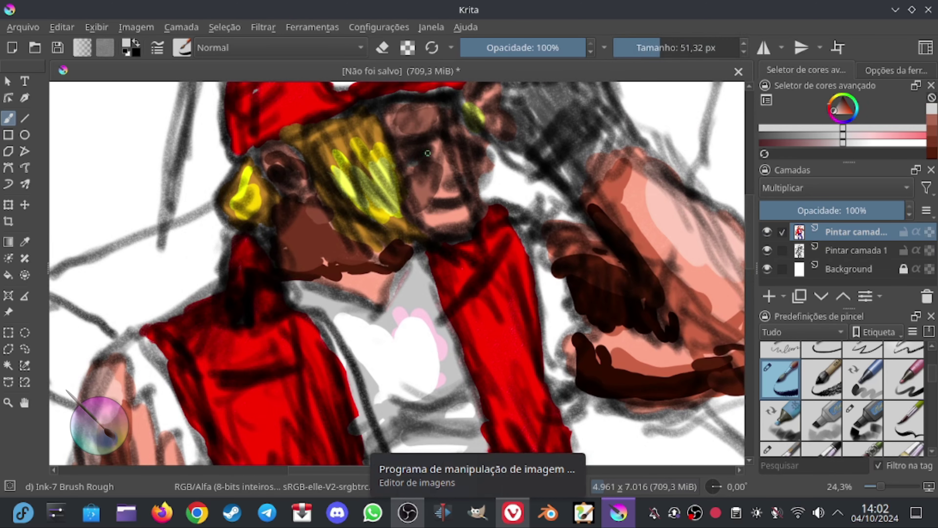
{"action": "left_click", "coordinate": [422, 158], "text": "ctrl"}
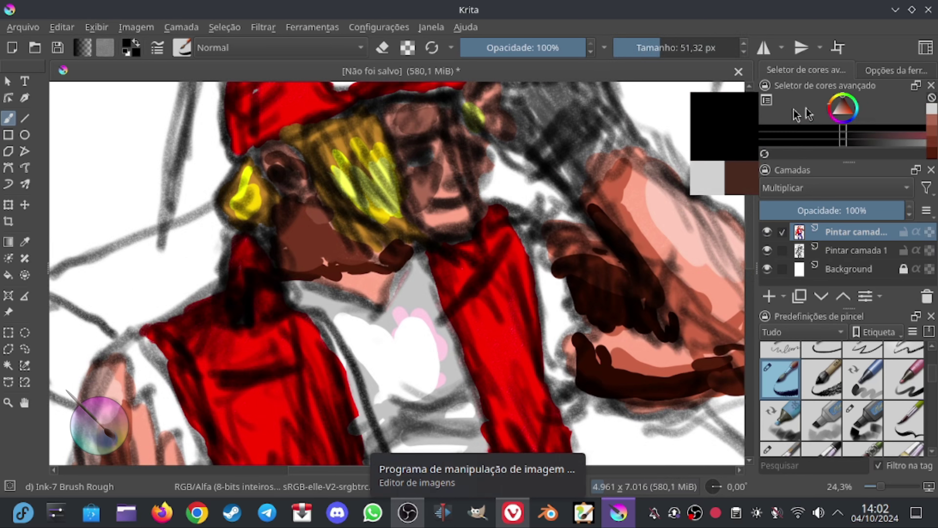
{"action": "left_click", "coordinate": [436, 155], "text": "ctrl"}
{"action": "left_click_drag", "start_coordinate": [435, 157], "coordinate": [459, 147]}
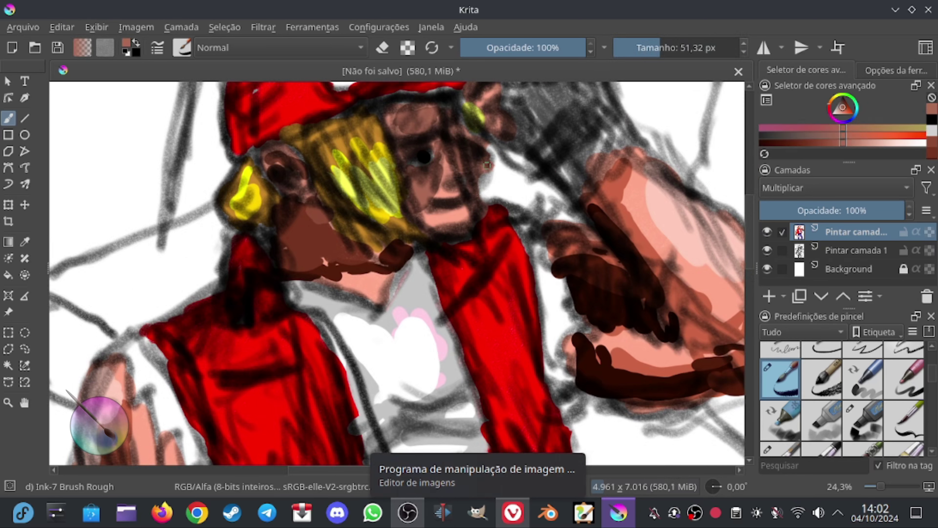
- Paint a dark red mouth stroke and dab a light highlight onto it
{"action": "left_click", "coordinate": [443, 202], "text": "ctrl"}
{"action": "mouse_move", "coordinate": [437, 203]}
{"action": "left_mouse_down"}
{"action": "mouse_move", "coordinate": [466, 199]}
{"action": "mouse_move", "coordinate": [469, 210]}
{"action": "left_mouse_up"}
{"action": "left_click", "coordinate": [830, 144]}
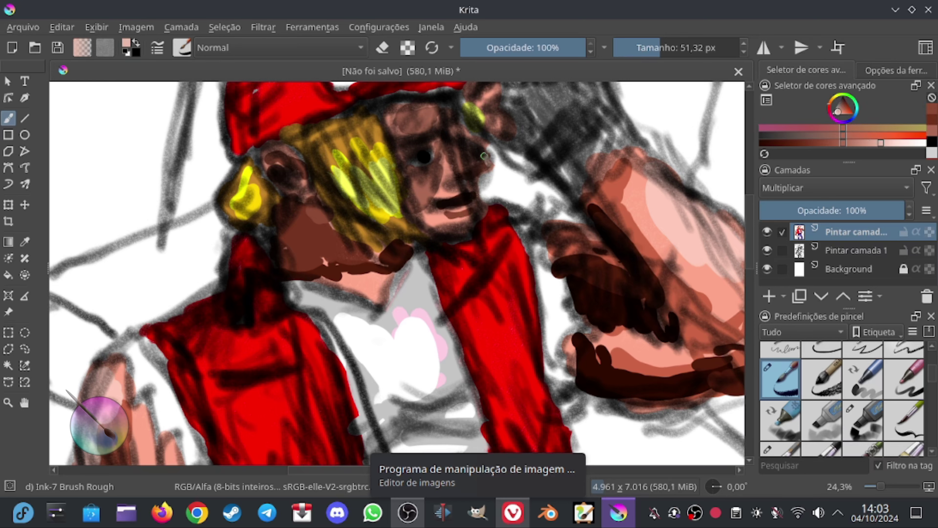
{"action": "left_click", "coordinate": [465, 146], "text": "ctrl"}
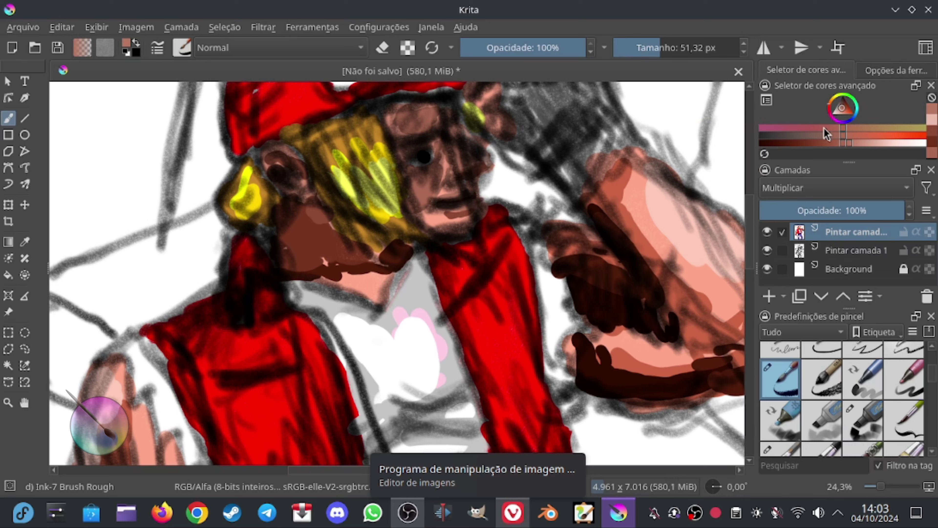
{"action": "left_click", "coordinate": [846, 148]}
{"action": "left_click", "coordinate": [455, 207]}
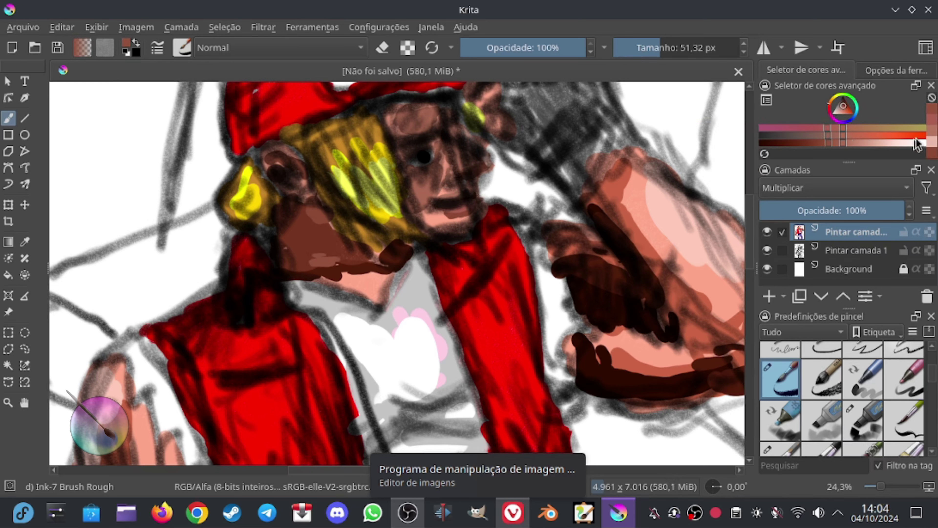
- Shade the cheek and jaw line in darker brown, then cover the dark face edge with light skin
{"action": "left_click", "coordinate": [934, 138]}
{"action": "mouse_move", "coordinate": [295, 252]}
{"action": "left_mouse_down"}
{"action": "mouse_move", "coordinate": [334, 257]}
{"action": "mouse_move", "coordinate": [305, 224]}
{"action": "left_mouse_up"}
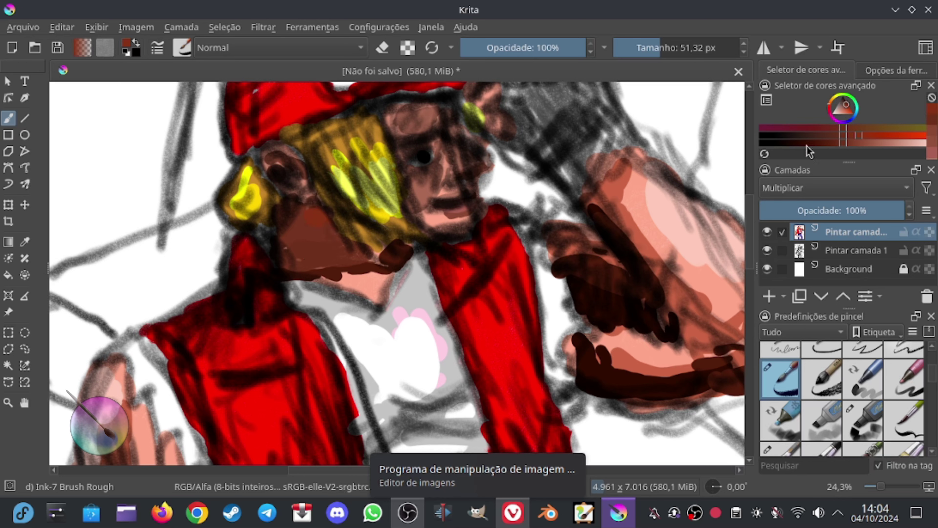
{"action": "left_click_drag", "start_coordinate": [386, 258], "coordinate": [321, 213]}
{"action": "left_click_drag", "start_coordinate": [368, 244], "coordinate": [438, 237]}
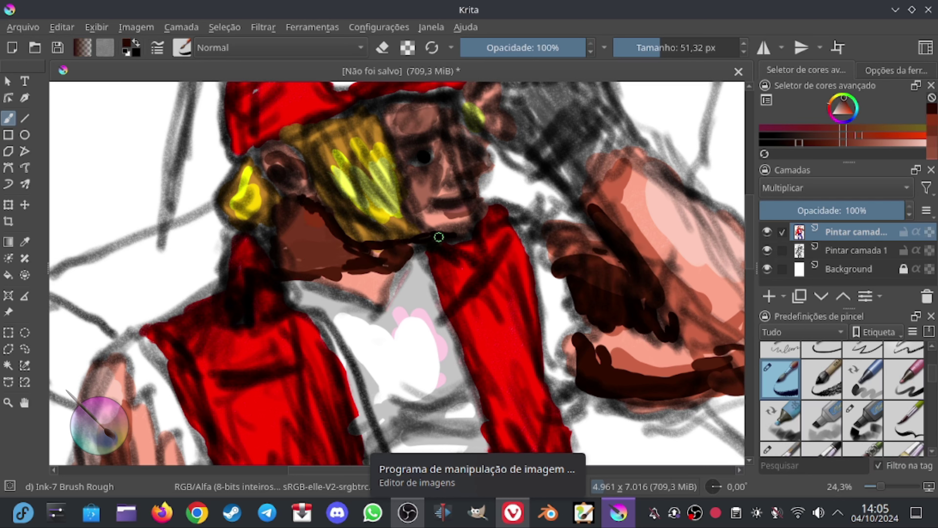
{"action": "left_click", "coordinate": [472, 125], "text": "ctrl"}
{"action": "left_click_drag", "start_coordinate": [469, 123], "coordinate": [478, 176]}
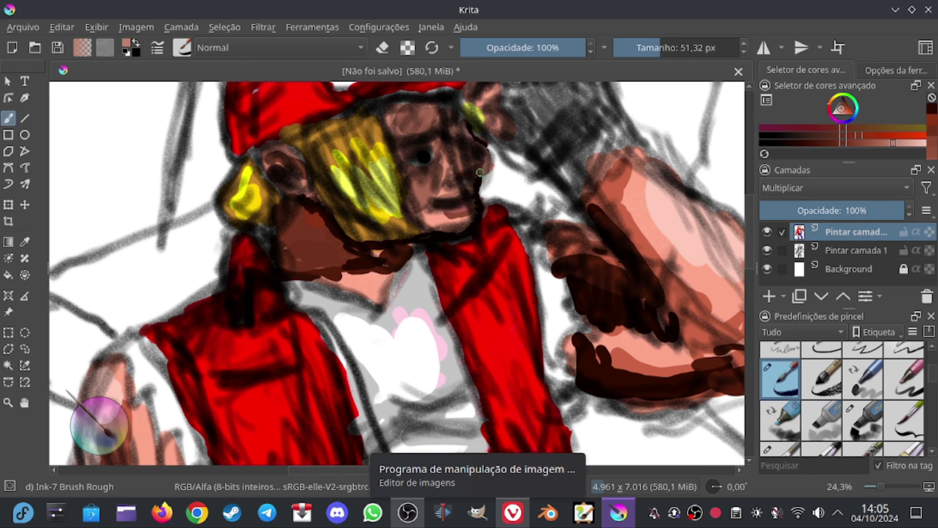
- Sample dark brown and a recent dark red, and paint dark strokes along the face edge
{"action": "key", "text": "e"}
{"action": "left_click", "coordinate": [429, 149], "text": "ctrl"}
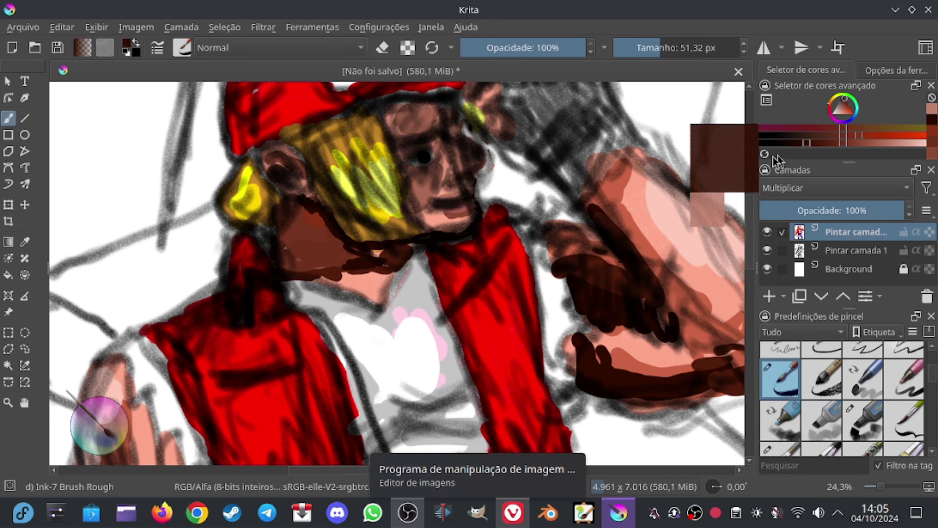
{"action": "key", "text": "e"}
{"action": "left_click", "coordinate": [402, 140], "text": "ctrl"}
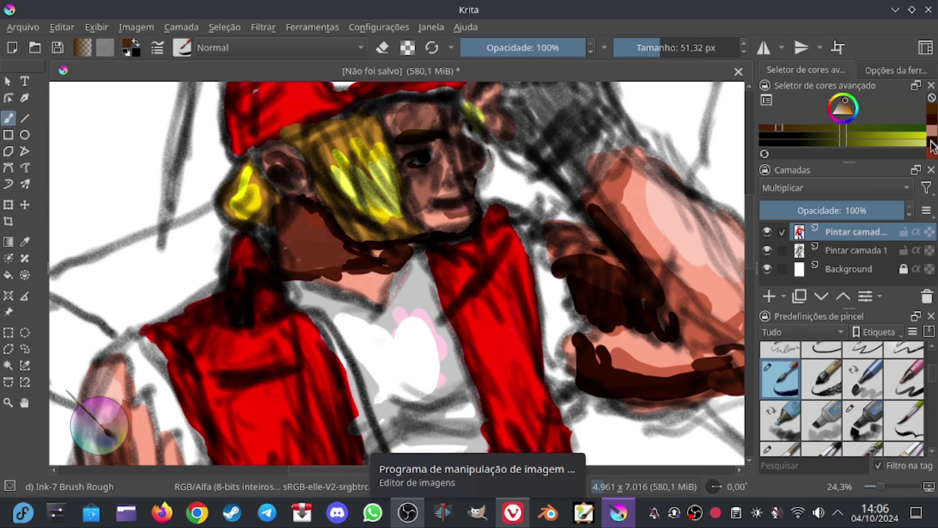
{"action": "left_click", "coordinate": [931, 140]}
{"action": "left_click_drag", "start_coordinate": [385, 107], "coordinate": [396, 159]}
- Pick a deep red and begin streaking shadows on the vest
{"action": "scroll", "coordinate": [301, 353], "scroll_direction": "down", "scroll_amount": 5}
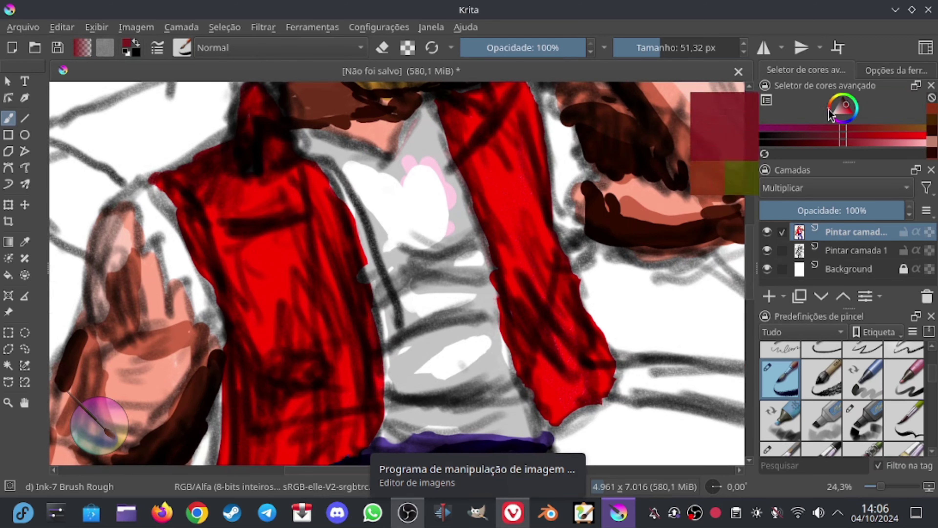
{"action": "left_click_drag", "start_coordinate": [347, 203], "coordinate": [372, 361]}
{"action": "left_click", "coordinate": [372, 361], "text": "ctrl"}
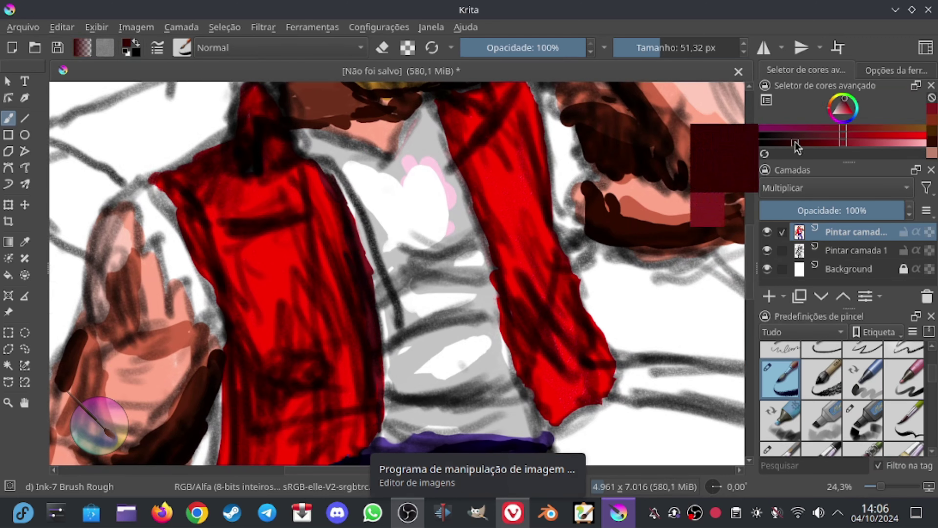
{"action": "left_click_drag", "start_coordinate": [251, 257], "coordinate": [215, 153]}
{"action": "scroll", "coordinate": [271, 210], "scroll_direction": "up", "scroll_amount": 2}
{"action": "scroll", "coordinate": [270, 211], "scroll_direction": "down", "scroll_amount": 5}
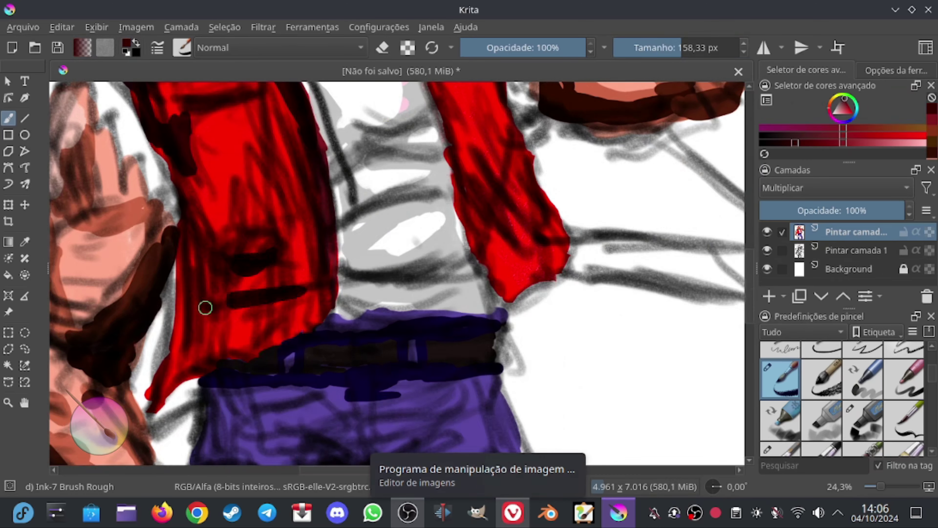
{"action": "scroll", "coordinate": [206, 308], "scroll_direction": "up", "scroll_amount": 5}
- Continue painting dark red shadow streaks down both vest panels
{"action": "left_click_drag", "start_coordinate": [435, 211], "coordinate": [528, 339]}
{"action": "scroll", "coordinate": [433, 150], "scroll_direction": "right", "scroll_amount": 2}
{"action": "scroll", "coordinate": [244, 161], "scroll_direction": "down", "scroll_amount": 4}
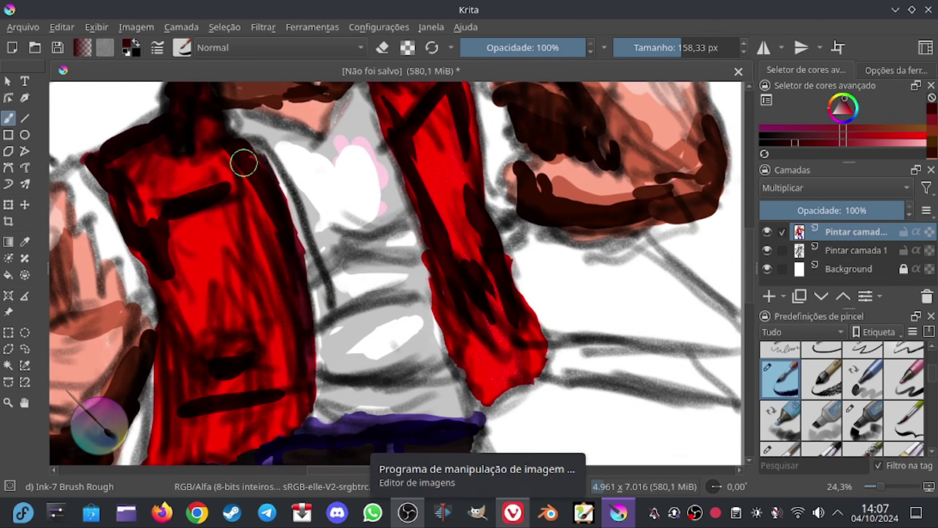
{"action": "scroll", "coordinate": [255, 258], "scroll_direction": "left", "scroll_amount": 2}
{"action": "mouse_move", "coordinate": [519, 174]}
{"action": "left_mouse_down"}
{"action": "mouse_move", "coordinate": [561, 292]}
{"action": "mouse_move", "coordinate": [632, 272]}
{"action": "left_mouse_up"}
{"action": "scroll", "coordinate": [591, 259], "scroll_direction": "up", "scroll_amount": 3}
{"action": "mouse_move", "coordinate": [542, 239]}
{"action": "left_mouse_down"}
{"action": "mouse_move", "coordinate": [517, 150]}
{"action": "mouse_move", "coordinate": [529, 207]}
{"action": "left_mouse_up"}
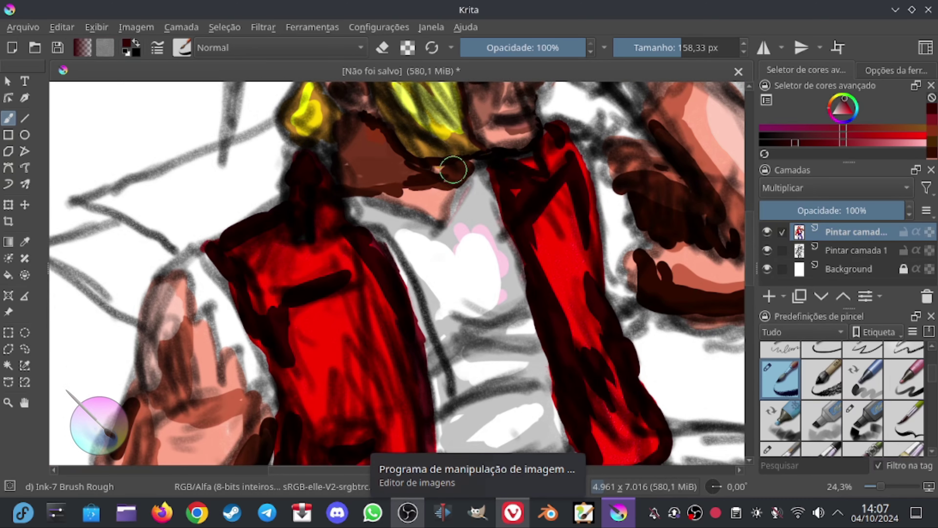
{"action": "scroll", "coordinate": [529, 207], "scroll_direction": "up", "scroll_amount": 5}
- Paint black into the glove by the hand, then shade under the ear in dark red-brown
{"action": "key", "text": "d"}
{"action": "mouse_move", "coordinate": [539, 273]}
{"action": "left_mouse_down"}
{"action": "mouse_move", "coordinate": [543, 180]}
{"action": "mouse_move", "coordinate": [456, 174]}
{"action": "mouse_move", "coordinate": [480, 230]}
{"action": "mouse_move", "coordinate": [502, 164]}
{"action": "mouse_move", "coordinate": [527, 260]}
{"action": "mouse_move", "coordinate": [530, 173]}
{"action": "left_mouse_up"}
{"action": "scroll", "coordinate": [530, 158], "scroll_direction": "down", "scroll_amount": 5}
{"action": "scroll", "coordinate": [531, 157], "scroll_direction": "left", "scroll_amount": 2}
{"action": "scroll", "coordinate": [557, 209], "scroll_direction": "up", "scroll_amount": 5}
{"action": "scroll", "coordinate": [557, 209], "scroll_direction": "left", "scroll_amount": 2}
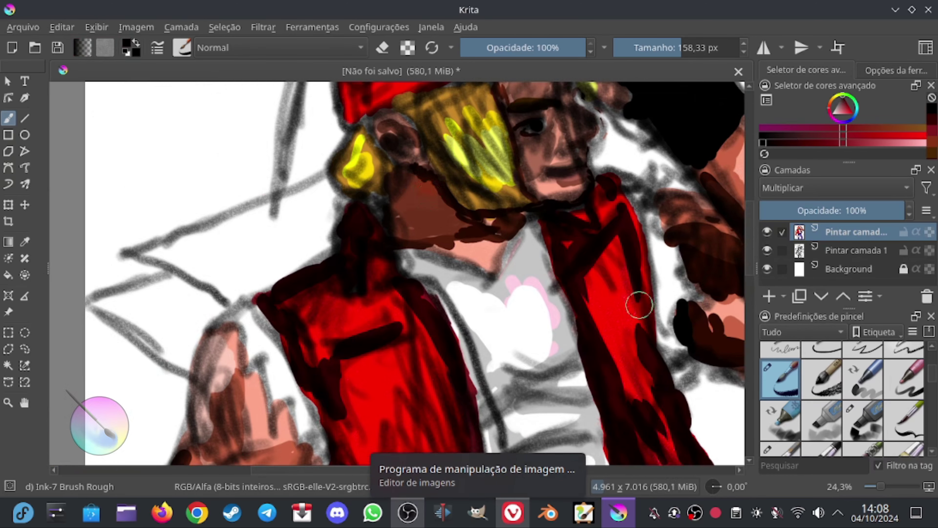
{"action": "left_click", "coordinate": [437, 218], "text": "ctrl"}
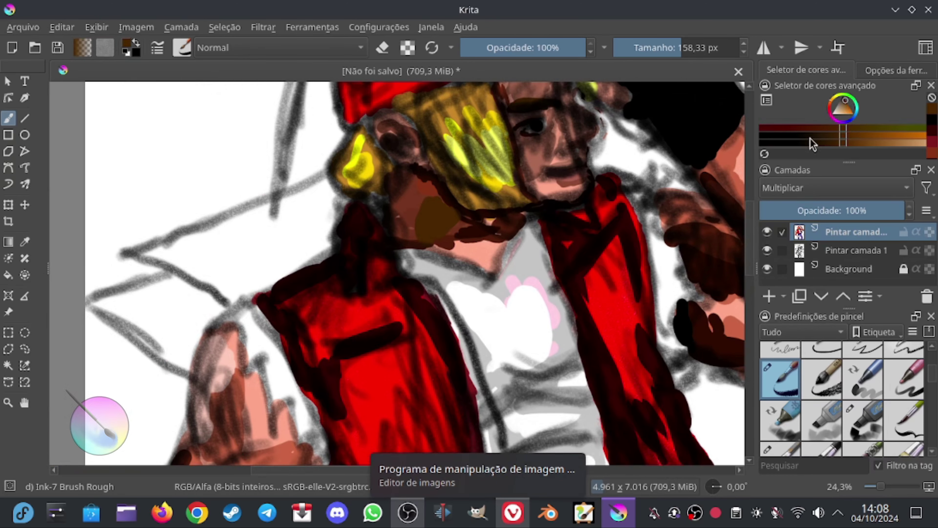
{"action": "mouse_move", "coordinate": [447, 227]}
{"action": "left_mouse_down"}
{"action": "mouse_move", "coordinate": [426, 193]}
{"action": "mouse_move", "coordinate": [495, 216]}
{"action": "left_mouse_up"}
- Paint the lower hand's glove near-black, filling its lower edge
{"action": "left_click", "coordinate": [566, 175], "text": "ctrl"}
{"action": "scroll", "coordinate": [566, 175], "scroll_direction": "down", "scroll_amount": 10}
{"action": "scroll", "coordinate": [331, 218], "scroll_direction": "up", "scroll_amount": 3}
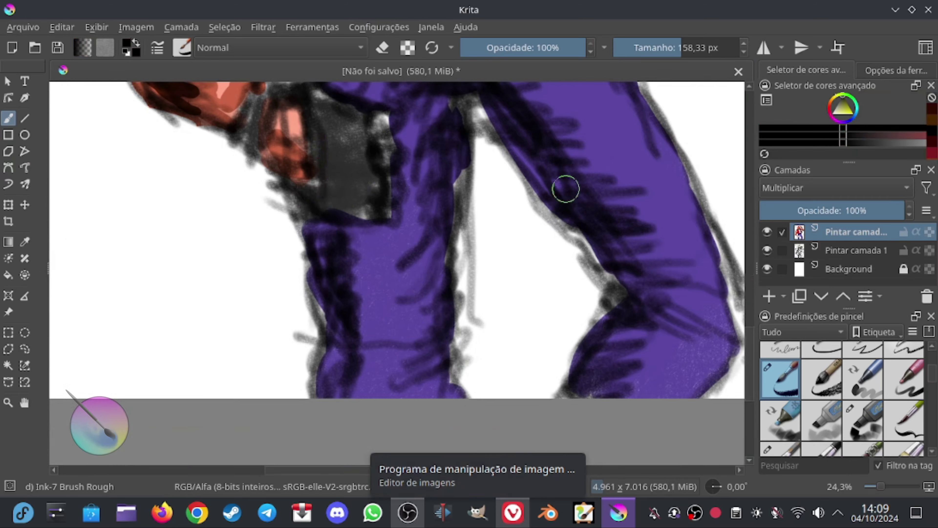
{"action": "mouse_move", "coordinate": [371, 214]}
{"action": "left_mouse_down"}
{"action": "mouse_move", "coordinate": [307, 130]}
{"action": "mouse_move", "coordinate": [457, 142]}
{"action": "mouse_move", "coordinate": [459, 159]}
{"action": "left_mouse_up"}
{"action": "scroll", "coordinate": [308, 130], "scroll_direction": "down", "scroll_amount": 2}
{"action": "left_click_drag", "start_coordinate": [399, 234], "coordinate": [368, 209]}
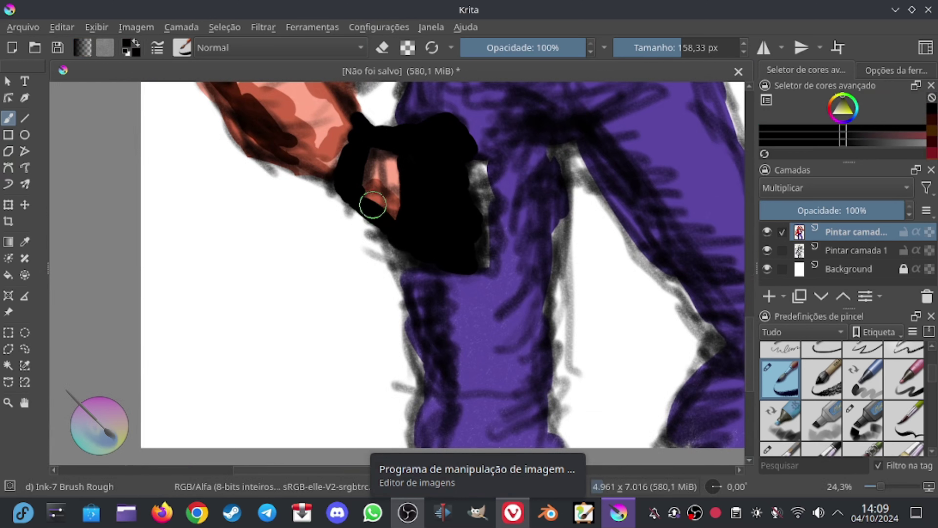
- Paint salmon skin-toned fingers over the glove, then trace the FA cap letters in red
{"action": "left_click", "coordinate": [390, 164], "text": "ctrl"}
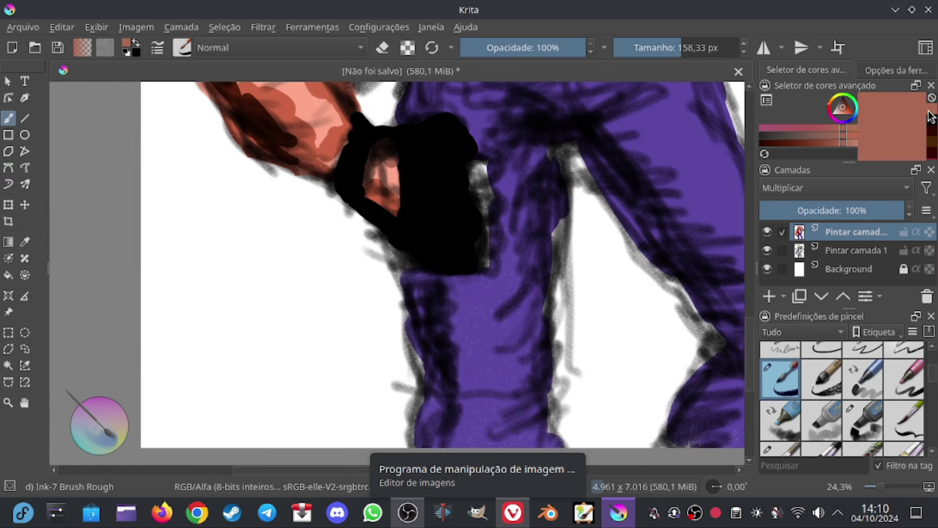
{"action": "left_click_drag", "start_coordinate": [377, 148], "coordinate": [408, 185]}
{"action": "left_click_drag", "start_coordinate": [484, 157], "coordinate": [493, 270]}
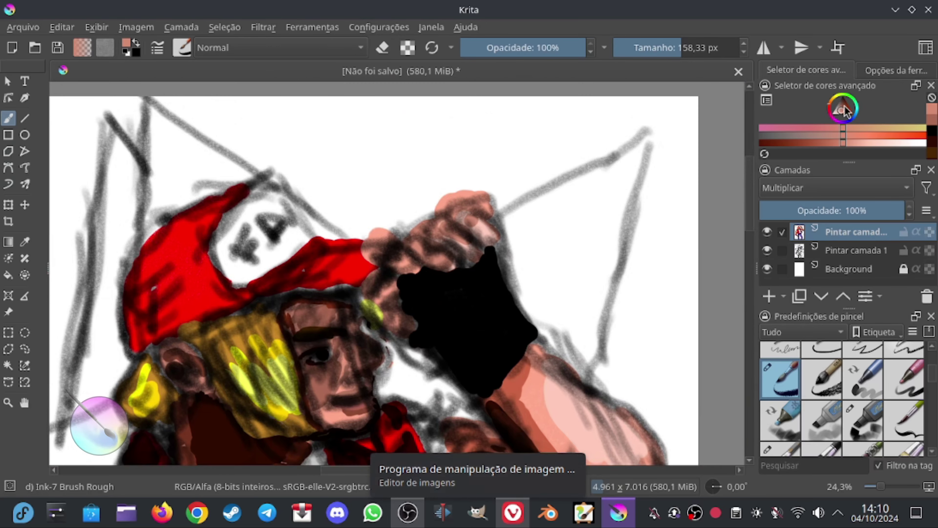
{"action": "left_click", "coordinate": [846, 111]}
{"action": "key", "text": "bracketleft"}
{"action": "key", "text": "bracketleft"}
{"action": "key", "text": "bracketleft"}
{"action": "mouse_move", "coordinate": [260, 226]}
{"action": "left_mouse_down"}
{"action": "mouse_move", "coordinate": [235, 261]}
{"action": "mouse_move", "coordinate": [299, 212]}
{"action": "left_mouse_up"}
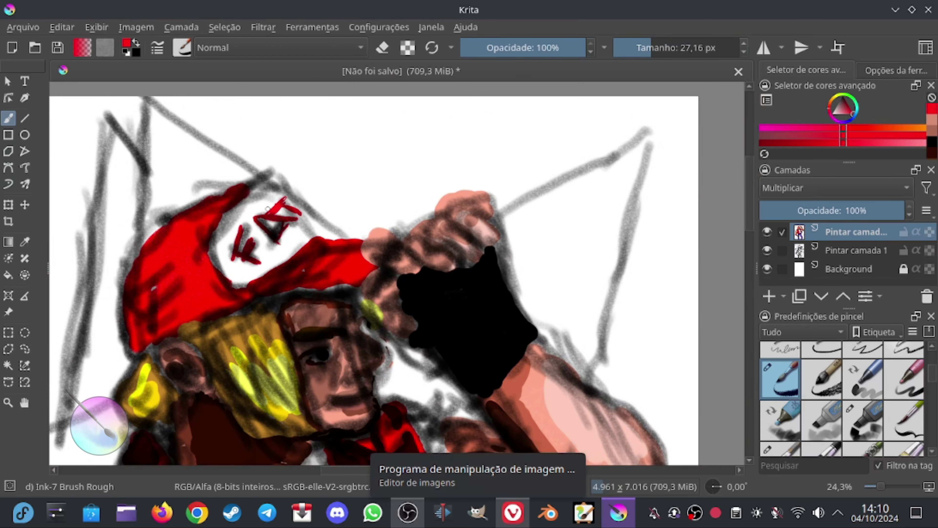
- Undo the red lettering and retrace the cap letters with a thin, roughly 16 px brush
{"action": "left_click", "coordinate": [642, 48]}
{"action": "key", "text": "ctrl+z"}
{"action": "key", "text": "ctrl+z"}
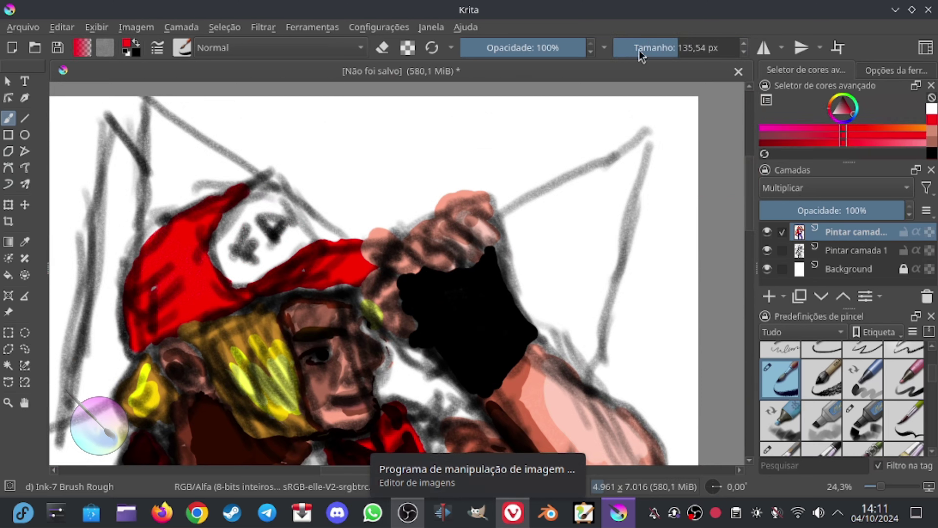
{"action": "left_click", "coordinate": [644, 52]}
{"action": "left_click_drag", "start_coordinate": [246, 223], "coordinate": [233, 255]}
{"action": "left_click_drag", "start_coordinate": [261, 222], "coordinate": [275, 240]}
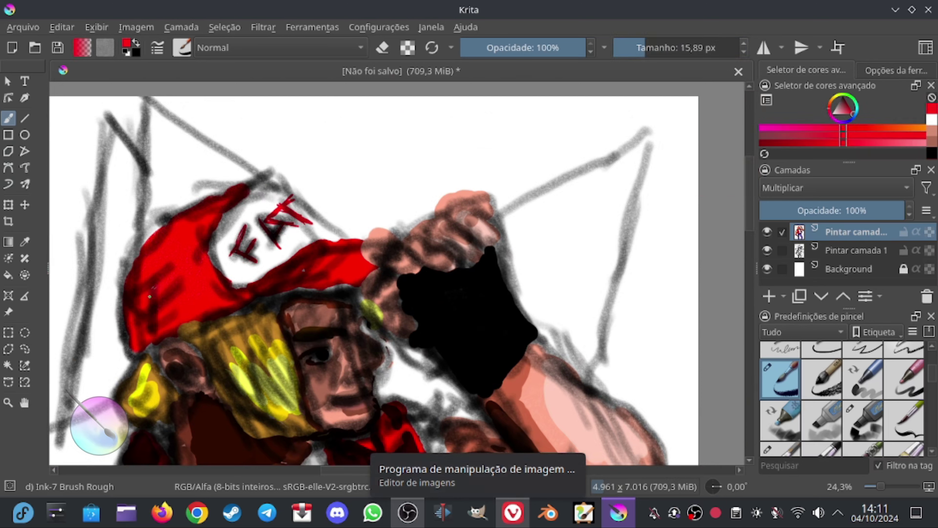
- Switch to maroon and hatch fine shading strokes over the cap
{"action": "key", "text": "k"}
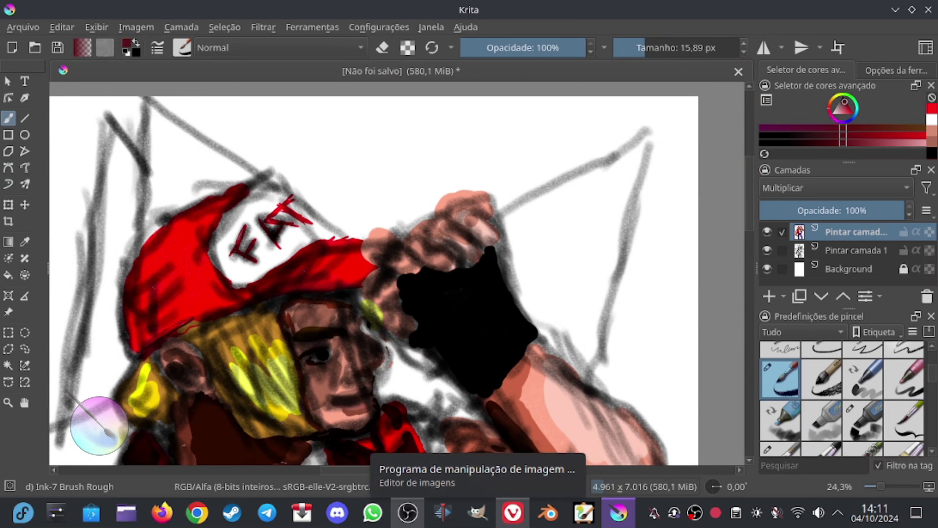
{"action": "left_click_drag", "start_coordinate": [185, 310], "coordinate": [137, 348]}
{"action": "left_click_drag", "start_coordinate": [181, 274], "coordinate": [129, 322]}
{"action": "left_click_drag", "start_coordinate": [285, 79], "coordinate": [365, 35]}
{"action": "left_click_drag", "start_coordinate": [397, 276], "coordinate": [388, 268]}
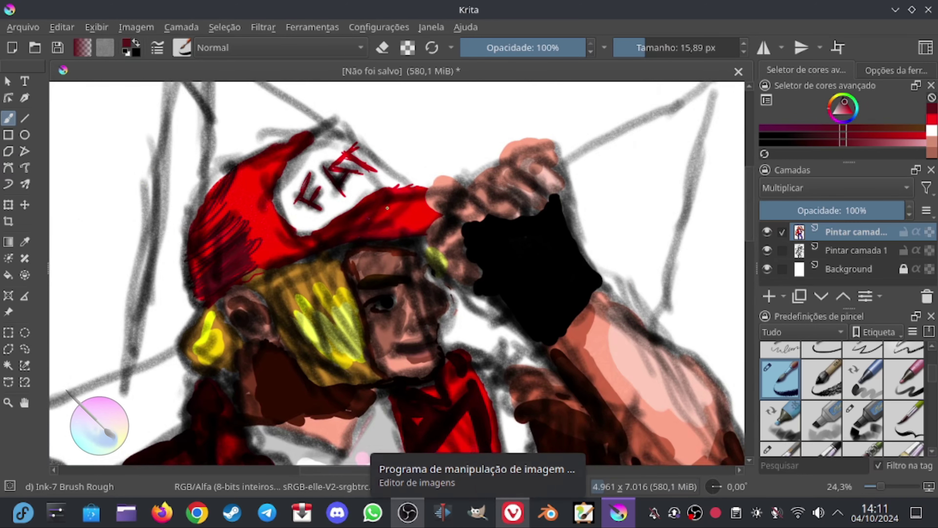
- Bring the belt and purple jeans into view and pick dark navy for outlining
{"action": "scroll", "coordinate": [390, 204], "scroll_direction": "down", "scroll_amount": 5}
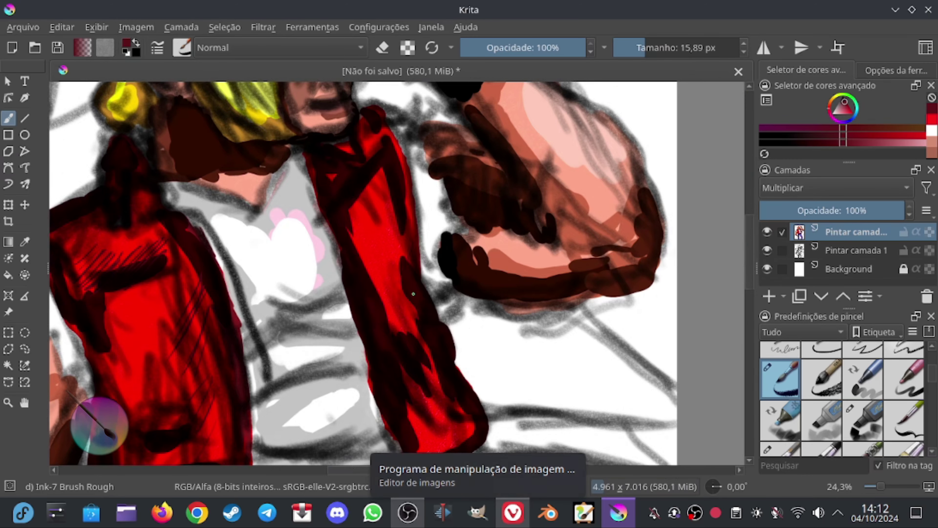
{"action": "left_click_drag", "start_coordinate": [460, 420], "coordinate": [587, 293]}
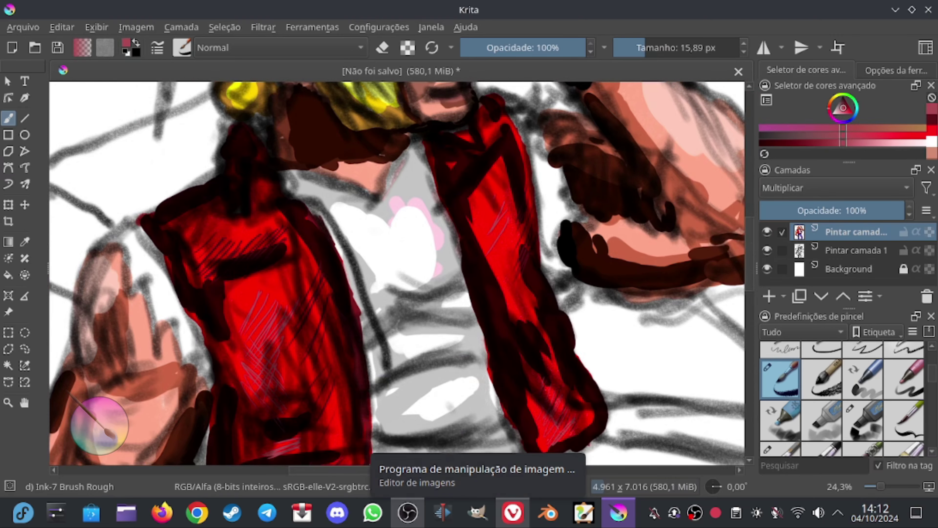
{"action": "mouse_move", "coordinate": [449, 369]}
{"action": "left_mouse_down"}
{"action": "mouse_move", "coordinate": [346, 302]}
{"action": "mouse_move", "coordinate": [303, 175]}
{"action": "left_mouse_up"}
{"action": "left_click", "coordinate": [346, 302], "text": "ctrl"}
- Ink dark navy outlines along the edges of both jeans legs
{"action": "mouse_move", "coordinate": [374, 157]}
{"action": "left_mouse_down"}
{"action": "mouse_move", "coordinate": [455, 366]}
{"action": "mouse_move", "coordinate": [404, 231]}
{"action": "left_mouse_up"}
{"action": "left_click_drag", "start_coordinate": [409, 194], "coordinate": [436, 282]}
{"action": "left_click_drag", "start_coordinate": [440, 387], "coordinate": [295, 222]}
{"action": "left_click_drag", "start_coordinate": [406, 259], "coordinate": [518, 296]}
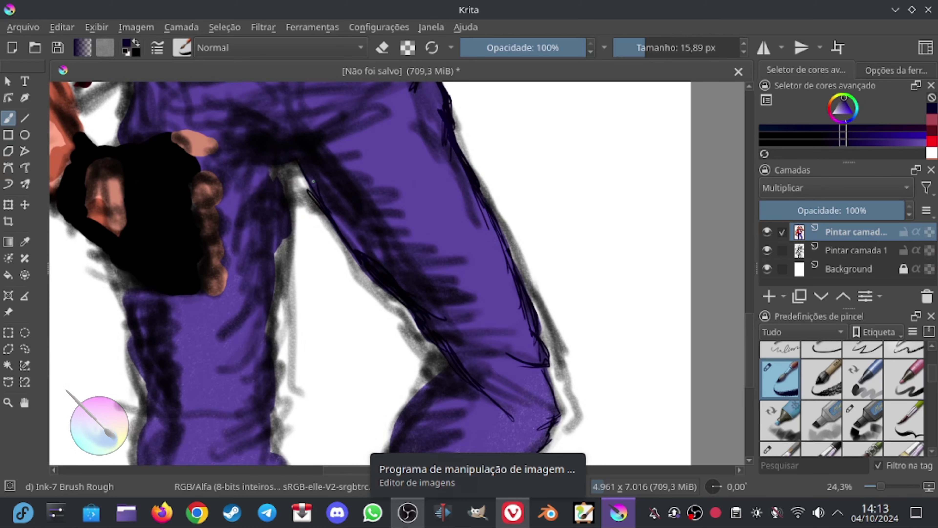
{"action": "left_click_drag", "start_coordinate": [437, 374], "coordinate": [437, 222]}
{"action": "left_click_drag", "start_coordinate": [458, 318], "coordinate": [410, 365]}
{"action": "left_click_drag", "start_coordinate": [273, 199], "coordinate": [354, 203]}
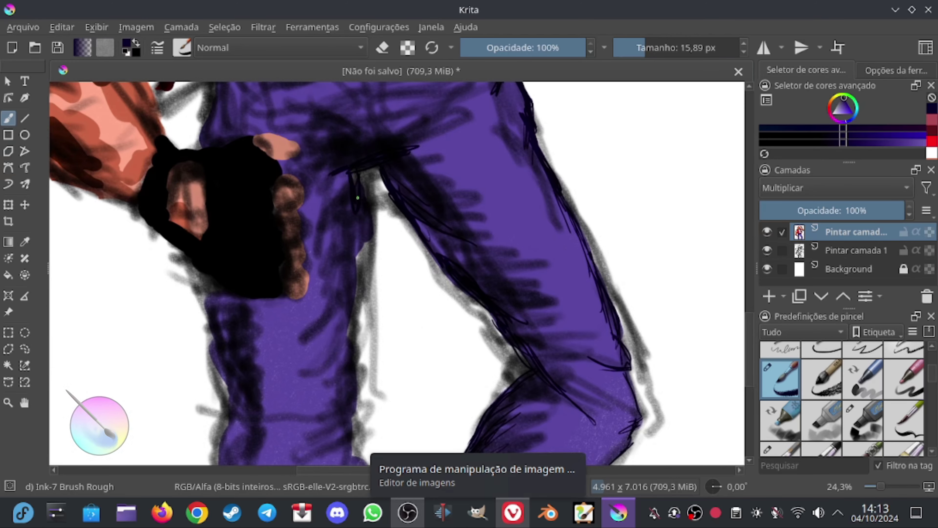
{"action": "mouse_move", "coordinate": [361, 252]}
{"action": "left_mouse_down"}
{"action": "mouse_move", "coordinate": [355, 418]}
{"action": "mouse_move", "coordinate": [395, 296]}
{"action": "mouse_move", "coordinate": [402, 360]}
{"action": "left_mouse_up"}
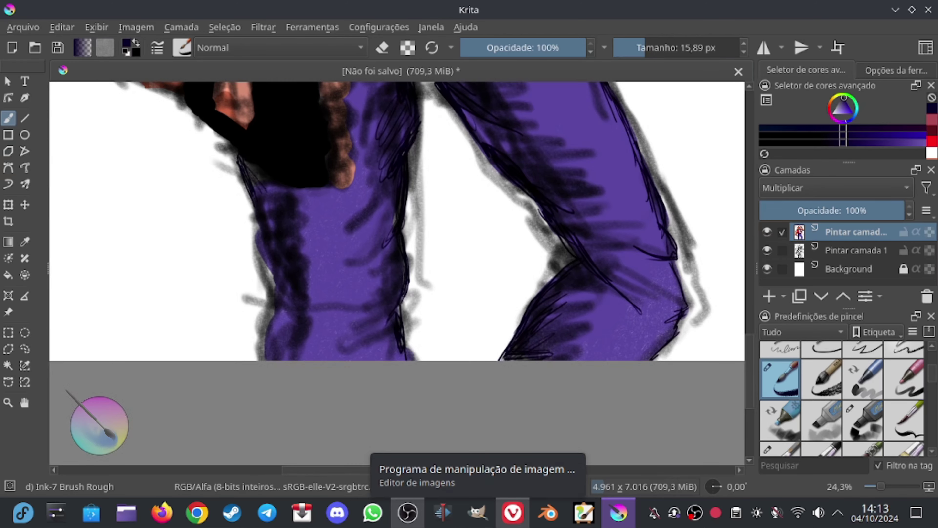
{"action": "left_click_drag", "start_coordinate": [240, 155], "coordinate": [276, 307]}
{"action": "left_click_drag", "start_coordinate": [266, 199], "coordinate": [289, 279]}
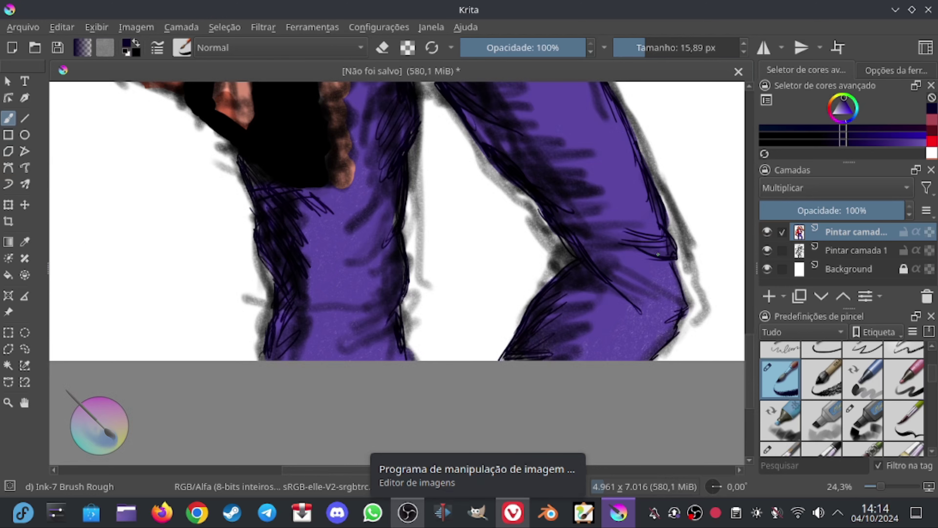
- Hatch dark shading onto the right jeans leg and around the crotch
{"action": "left_click_drag", "start_coordinate": [613, 270], "coordinate": [679, 310]}
{"action": "left_click_drag", "start_coordinate": [517, 155], "coordinate": [517, 296]}
{"action": "left_click_drag", "start_coordinate": [461, 252], "coordinate": [565, 321]}
{"action": "left_click_drag", "start_coordinate": [439, 200], "coordinate": [518, 266]}
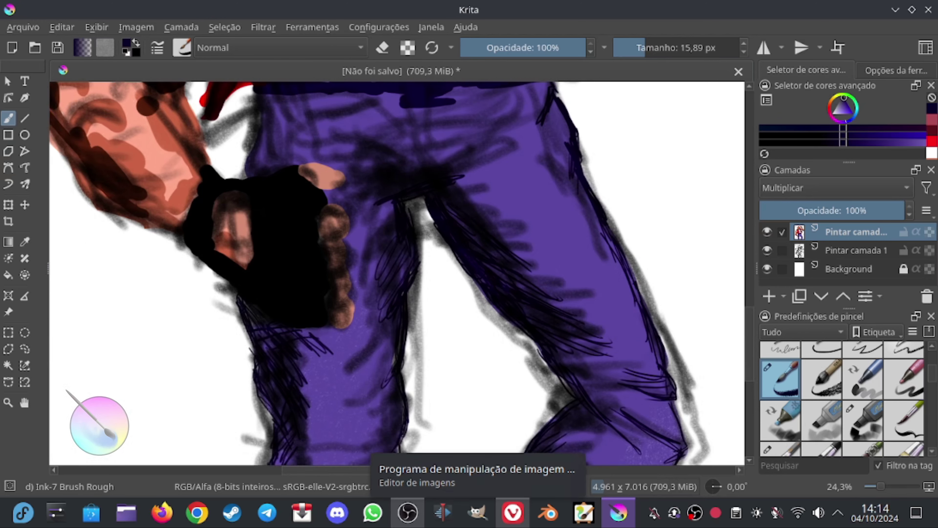
{"action": "scroll", "coordinate": [397, 274], "scroll_direction": "up", "scroll_amount": 5}
{"action": "left_click_drag", "start_coordinate": [436, 233], "coordinate": [440, 285]}
{"action": "mouse_move", "coordinate": [450, 215]}
{"action": "left_mouse_down"}
{"action": "mouse_move", "coordinate": [555, 207]}
{"action": "mouse_move", "coordinate": [459, 285]}
{"action": "left_mouse_up"}
{"action": "left_click_drag", "start_coordinate": [399, 226], "coordinate": [318, 281]}
- Densely hatch the upper left thigh and crotch, then zoom out to see the whole figure
{"action": "left_click_drag", "start_coordinate": [270, 222], "coordinate": [328, 289]}
{"action": "left_click_drag", "start_coordinate": [425, 222], "coordinate": [343, 266]}
{"action": "left_click_drag", "start_coordinate": [432, 251], "coordinate": [332, 296]}
{"action": "left_click_drag", "start_coordinate": [280, 255], "coordinate": [255, 285]}
{"action": "left_click_drag", "start_coordinate": [401, 214], "coordinate": [362, 252]}
{"action": "scroll", "coordinate": [474, 229], "scroll_direction": "down", "scroll_amount": 5}
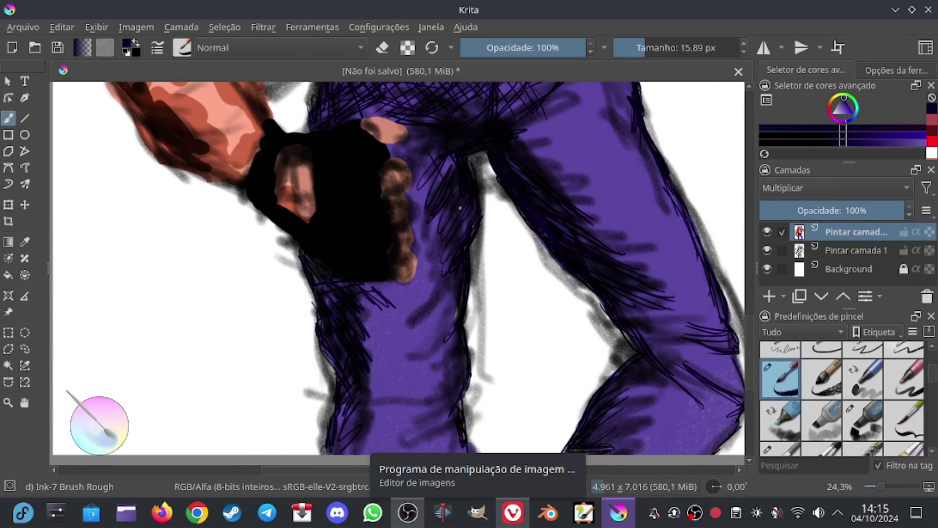
{"action": "scroll", "coordinate": [479, 251], "scroll_direction": "down", "scroll_amount": 5}
{"action": "scroll", "coordinate": [479, 251], "scroll_direction": "up", "scroll_amount": 3}
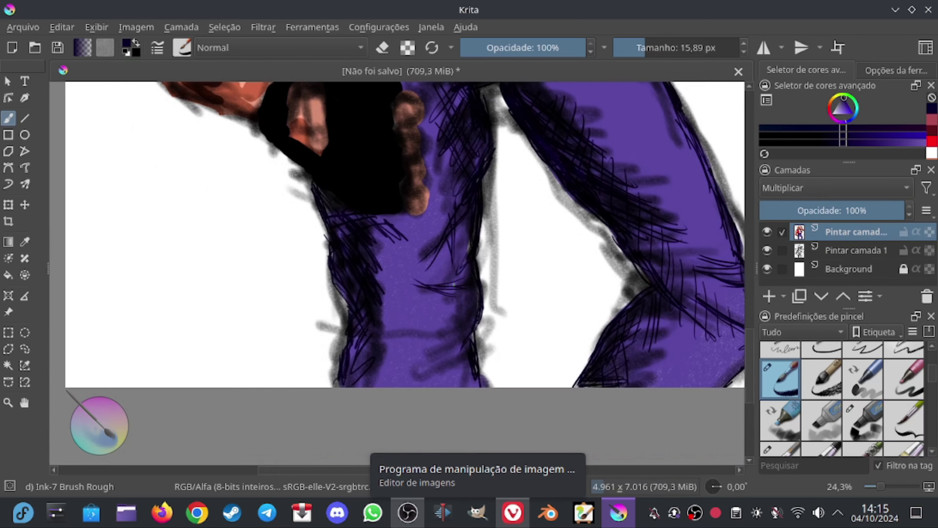
{"action": "scroll", "coordinate": [479, 251], "scroll_direction": "down", "scroll_amount": 3, "text": "ctrl"}
{"action": "left_click", "coordinate": [398, 222], "text": "ctrl"}
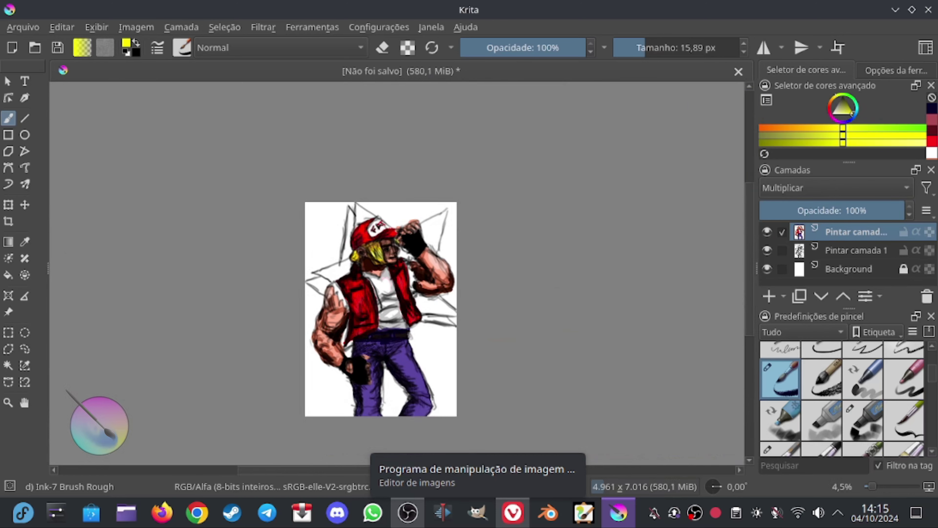
- Paint the top and right star points orange with the Ink pen (mypaint) brush
{"action": "scroll", "coordinate": [286, 150], "scroll_direction": "up", "scroll_amount": 2, "text": "ctrl"}
{"action": "scroll", "coordinate": [325, 221], "scroll_direction": "down", "scroll_amount": 1, "text": "ctrl"}
{"action": "left_click", "coordinate": [325, 221], "text": "ctrl"}
{"action": "scroll", "coordinate": [932, 380], "scroll_direction": "up", "scroll_amount": 2}
{"action": "left_click", "coordinate": [904, 361]}
{"action": "left_click_drag", "start_coordinate": [363, 148], "coordinate": [383, 165]}
{"action": "mouse_move", "coordinate": [517, 189]}
{"action": "left_mouse_down"}
{"action": "mouse_move", "coordinate": [548, 256]}
{"action": "mouse_move", "coordinate": [577, 185]}
{"action": "mouse_move", "coordinate": [562, 266]}
{"action": "left_mouse_up"}
{"action": "left_click_drag", "start_coordinate": [587, 159], "coordinate": [523, 191]}
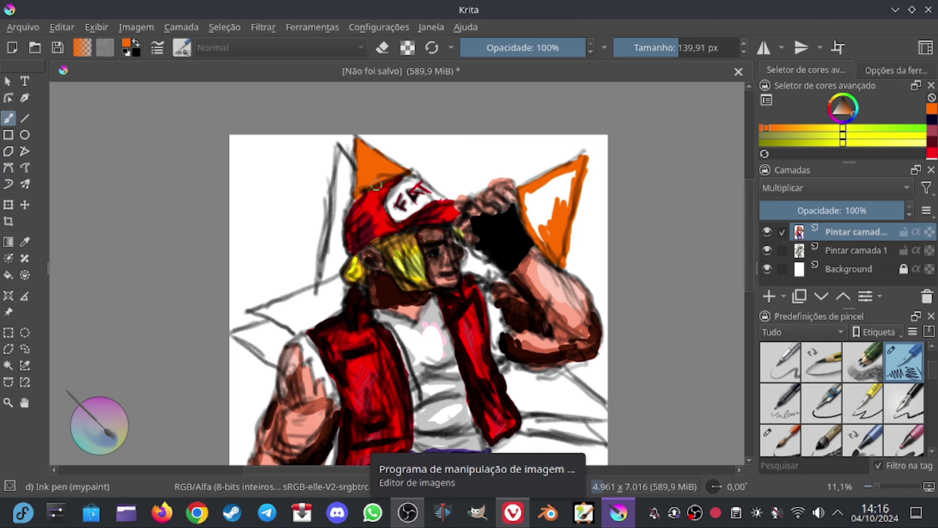
- Fill the left star point and the point below the fist with orange
{"action": "scroll", "coordinate": [376, 184], "scroll_direction": "down", "scroll_amount": 3}
{"action": "left_click_drag", "start_coordinate": [325, 181], "coordinate": [270, 222]}
{"action": "mouse_move", "coordinate": [365, 158]}
{"action": "left_mouse_down"}
{"action": "mouse_move", "coordinate": [266, 196]}
{"action": "mouse_move", "coordinate": [321, 218]}
{"action": "left_mouse_up"}
{"action": "left_click_drag", "start_coordinate": [351, 184], "coordinate": [259, 222]}
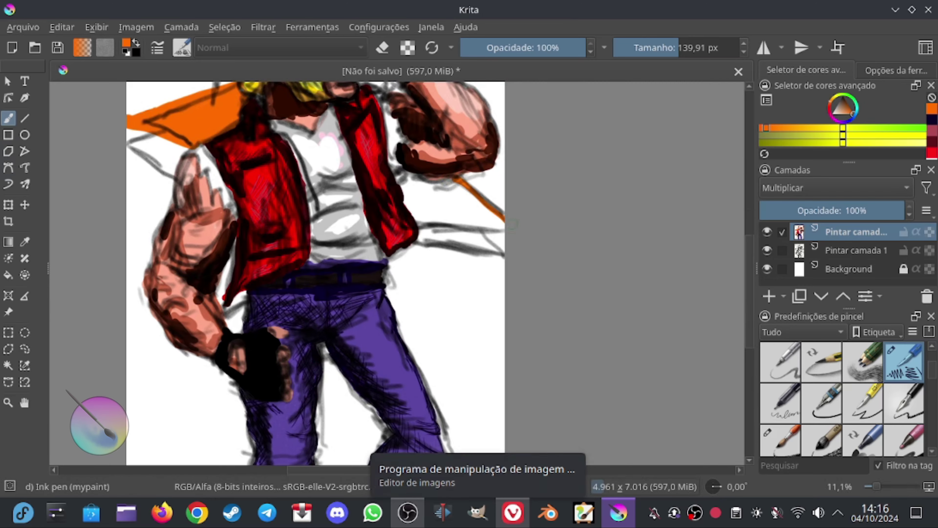
{"action": "left_click_drag", "start_coordinate": [369, 207], "coordinate": [240, 137]}
{"action": "left_click_drag", "start_coordinate": [502, 222], "coordinate": [420, 224]}
{"action": "mouse_move", "coordinate": [395, 179]}
{"action": "left_mouse_down"}
{"action": "mouse_move", "coordinate": [462, 187]}
{"action": "mouse_move", "coordinate": [502, 223]}
{"action": "mouse_move", "coordinate": [417, 205]}
{"action": "mouse_move", "coordinate": [435, 201]}
{"action": "left_mouse_up"}
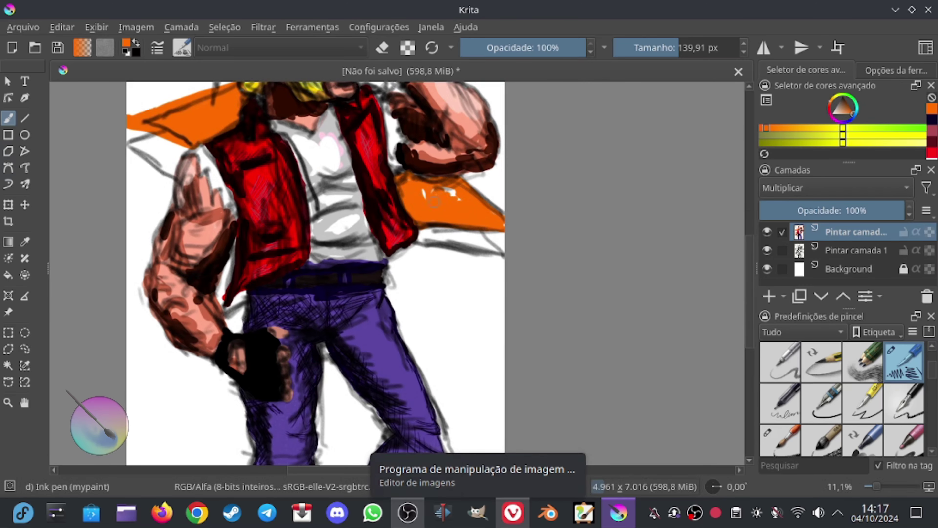
- Draw black shadow strokes beside the star points and near the left hand
{"action": "left_click", "coordinate": [842, 109]}
{"action": "left_click_drag", "start_coordinate": [370, 185], "coordinate": [521, 366]}
{"action": "left_click_drag", "start_coordinate": [392, 139], "coordinate": [395, 263]}
{"action": "left_click_drag", "start_coordinate": [391, 139], "coordinate": [369, 266]}
{"action": "left_click_drag", "start_coordinate": [377, 187], "coordinate": [394, 203]}
{"action": "mouse_move", "coordinate": [382, 237]}
{"action": "left_mouse_down"}
{"action": "mouse_move", "coordinate": [373, 266]}
{"action": "mouse_move", "coordinate": [392, 136]}
{"action": "left_mouse_up"}
{"action": "mouse_move", "coordinate": [296, 195]}
{"action": "left_mouse_down"}
{"action": "mouse_move", "coordinate": [354, 207]}
{"action": "mouse_move", "coordinate": [306, 209]}
{"action": "left_mouse_up"}
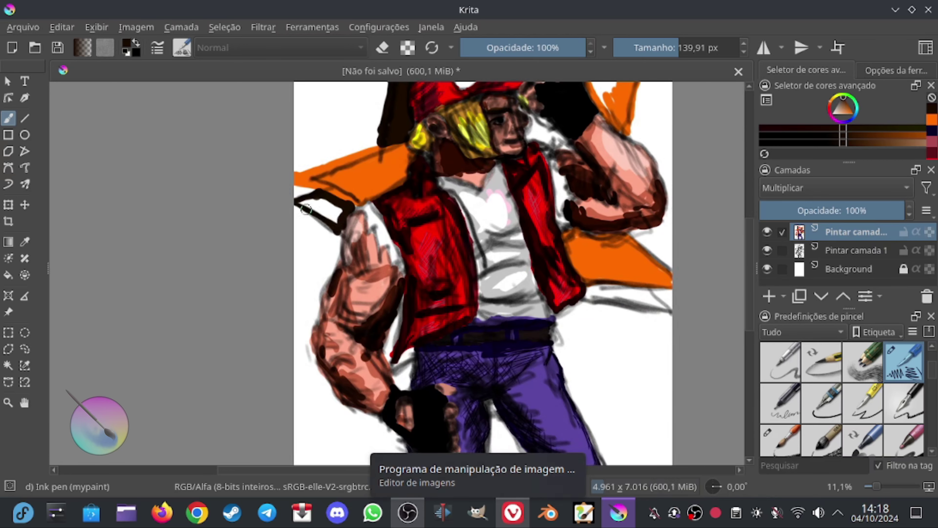
- Darkly shade the right star point and arm, then patch the right point's white gap orange
{"action": "mouse_move", "coordinate": [643, 292]}
{"action": "left_mouse_down"}
{"action": "mouse_move", "coordinate": [587, 307]}
{"action": "mouse_move", "coordinate": [650, 307]}
{"action": "left_mouse_up"}
{"action": "mouse_move", "coordinate": [599, 285]}
{"action": "left_mouse_down"}
{"action": "mouse_move", "coordinate": [665, 314]}
{"action": "mouse_move", "coordinate": [643, 306]}
{"action": "left_mouse_up"}
{"action": "mouse_move", "coordinate": [384, 335]}
{"action": "left_mouse_down"}
{"action": "mouse_move", "coordinate": [447, 258]}
{"action": "mouse_move", "coordinate": [462, 295]}
{"action": "mouse_move", "coordinate": [457, 264]}
{"action": "mouse_move", "coordinate": [351, 449]}
{"action": "left_mouse_up"}
{"action": "left_click", "coordinate": [587, 184], "text": "ctrl"}
{"action": "left_click_drag", "start_coordinate": [554, 201], "coordinate": [601, 160]}
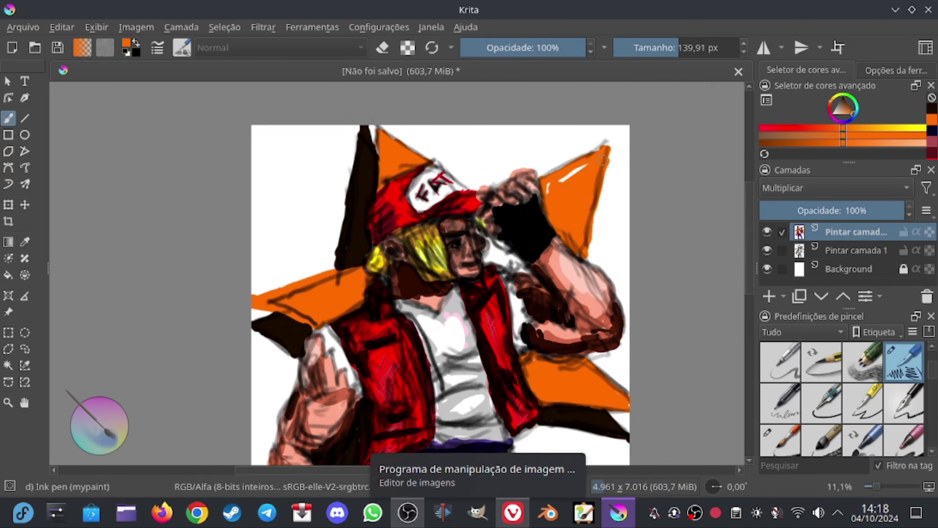
{"action": "left_click", "coordinate": [934, 145]}
{"action": "key", "text": "minus"}
{"action": "key", "text": "minus"}
{"action": "left_click", "coordinate": [839, 251]}
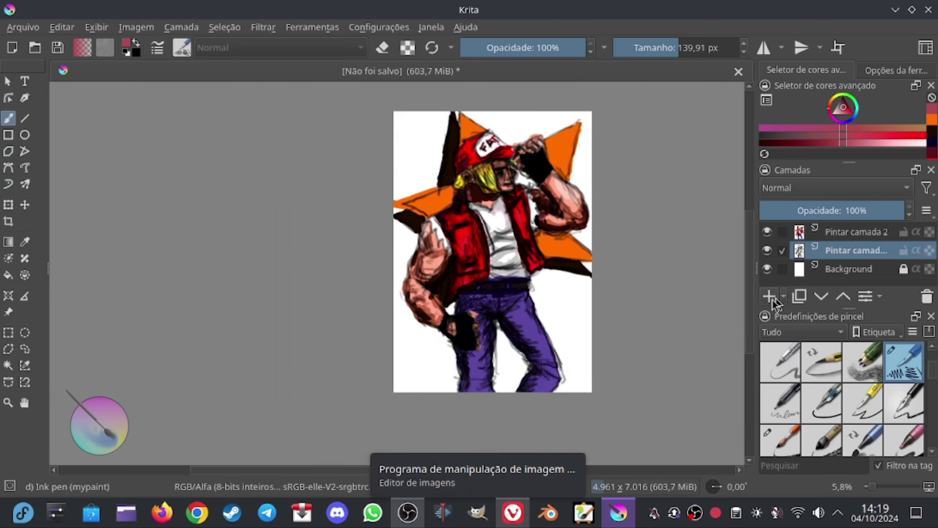
- Add a new layer above Pintar camada 1 and fill it solid black
{"action": "key", "text": "Insert"}
{"action": "key", "text": "d"}
{"action": "left_click", "coordinate": [8, 274]}
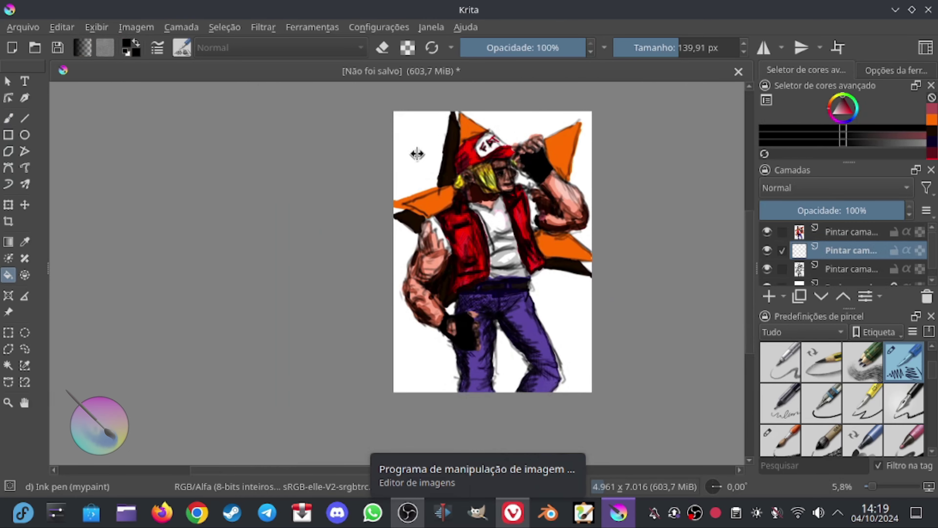
{"action": "left_click", "coordinate": [432, 157]}
- Set the top painting layer's blending mode to Normal
{"action": "left_click", "coordinate": [849, 232]}
{"action": "left_click", "coordinate": [820, 187]}
{"action": "left_click", "coordinate": [792, 200]}
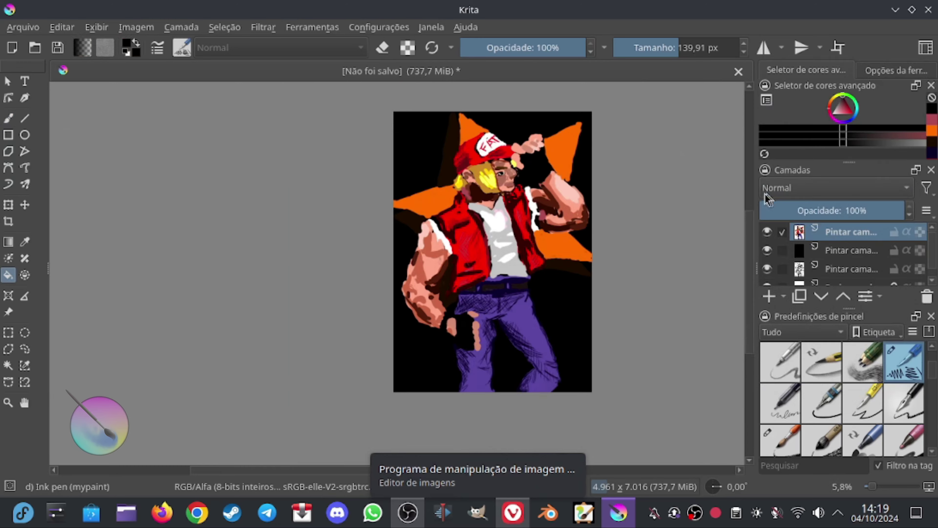
{"action": "scroll", "coordinate": [500, 216], "scroll_direction": "up", "scroll_amount": 3}
{"action": "scroll", "coordinate": [843, 399], "scroll_direction": "down", "scroll_amount": 1}
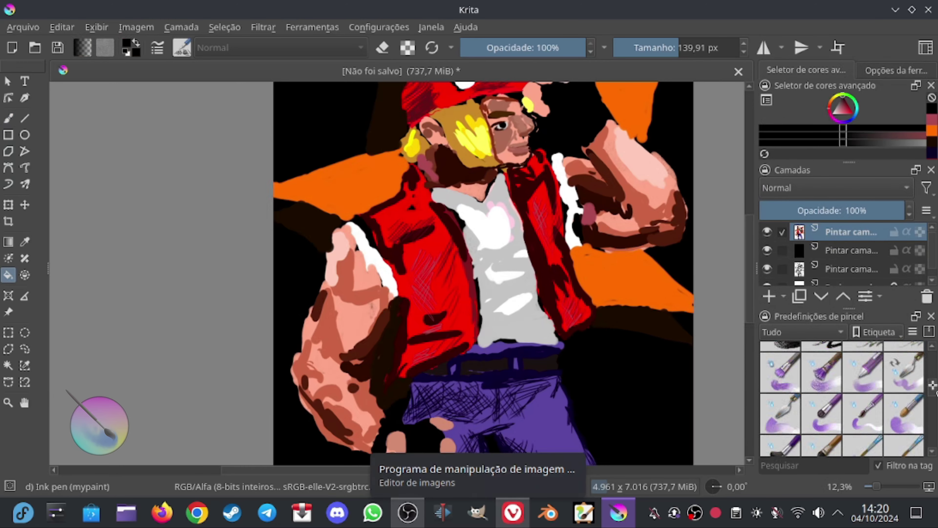
- Switch to the Ink-7 Brush Rough freehand brush at about 69 px
{"action": "left_click", "coordinate": [780, 402]}
{"action": "left_click", "coordinate": [9, 118]}
{"action": "left_click_drag", "start_coordinate": [650, 146], "coordinate": [628, 120]}
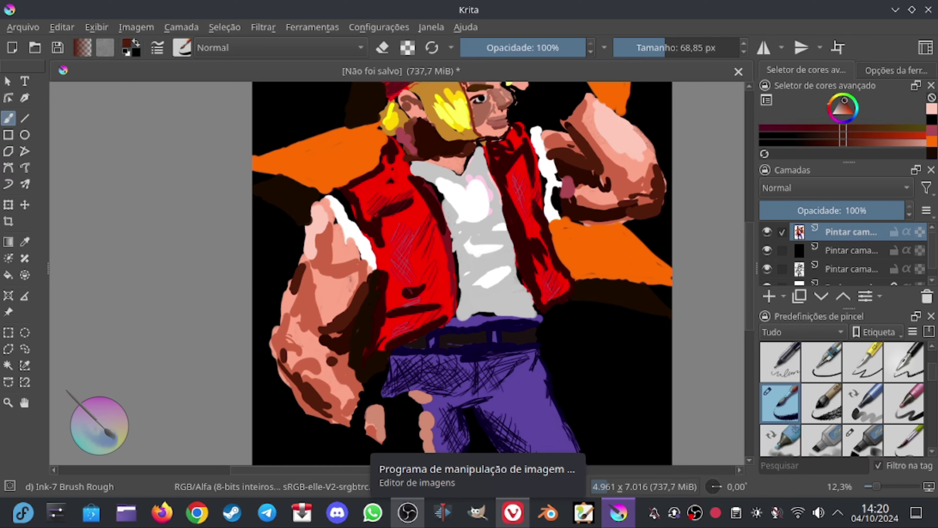
- Sample colours from the vest and face, then outline the lower glove in grey
{"action": "left_click", "coordinate": [509, 150], "text": "ctrl"}
{"action": "left_click_drag", "start_coordinate": [492, 85], "coordinate": [495, 122]}
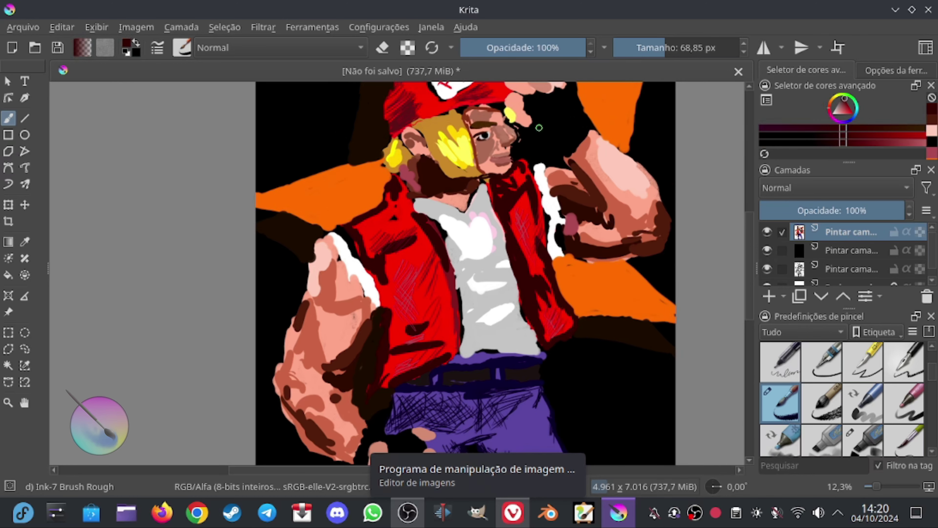
{"action": "left_click", "coordinate": [495, 122], "text": "ctrl"}
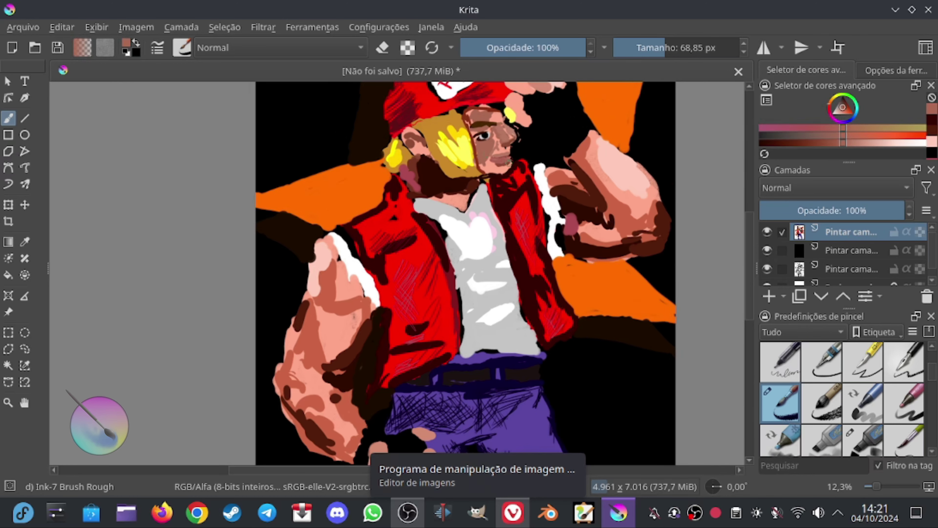
{"action": "left_click_drag", "start_coordinate": [496, 120], "coordinate": [525, 140]}
{"action": "left_click", "coordinate": [577, 150], "text": "ctrl"}
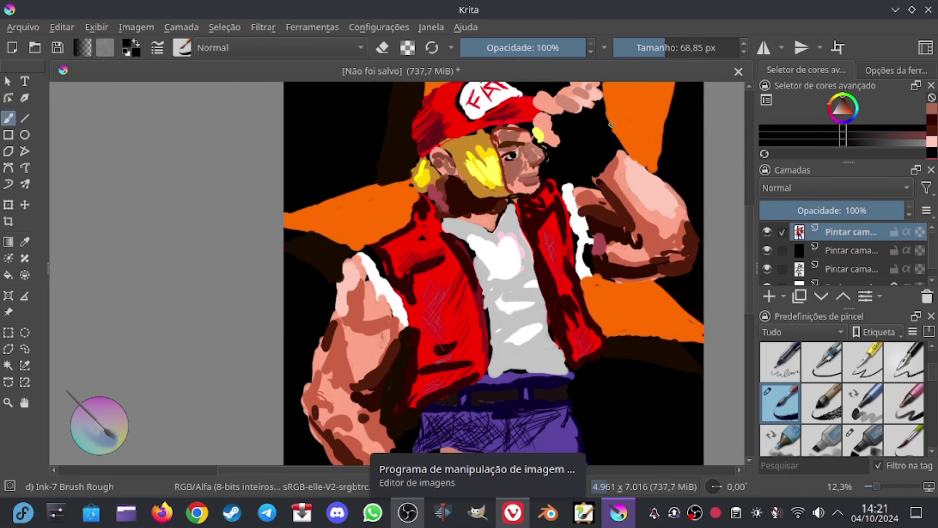
{"action": "scroll", "coordinate": [595, 133], "scroll_direction": "down", "scroll_amount": 5}
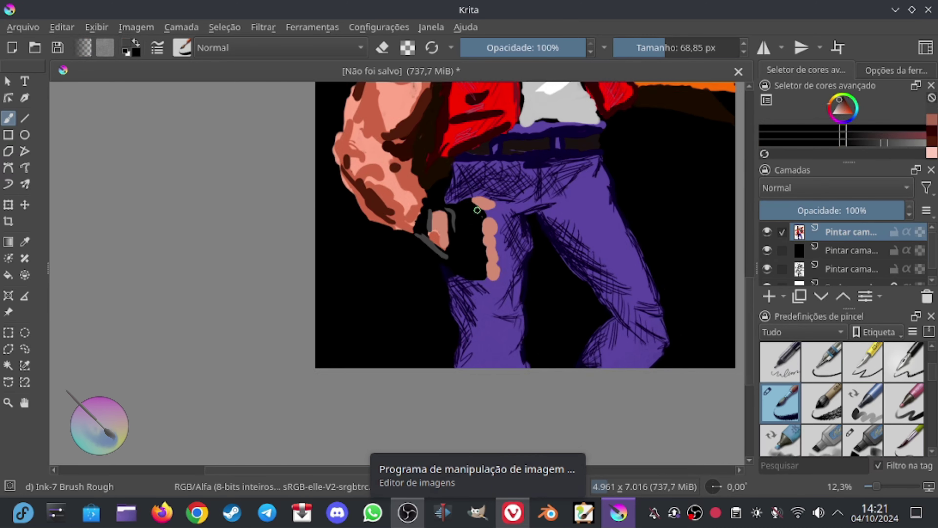
{"action": "left_click_drag", "start_coordinate": [480, 212], "coordinate": [423, 213]}
- Draw dark red-brown separation lines between the glove's fingers
{"action": "left_click", "coordinate": [391, 208], "text": "ctrl"}
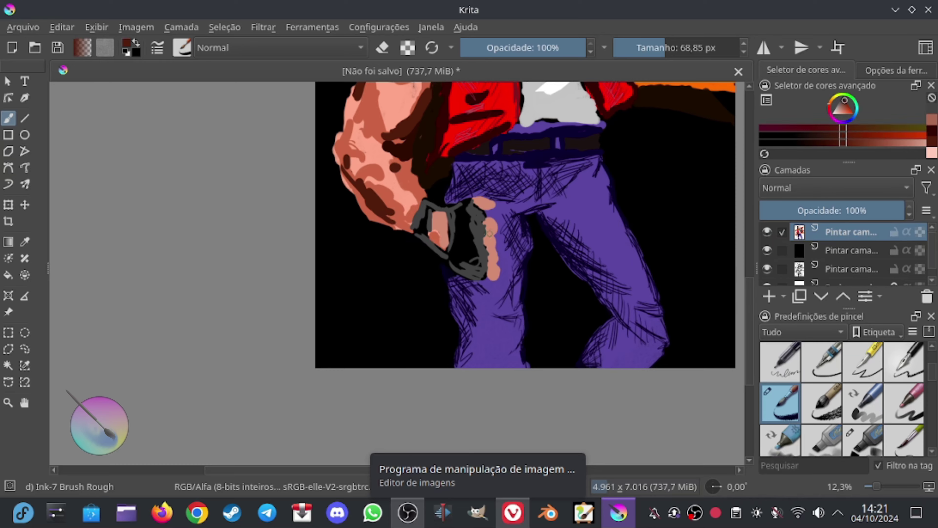
{"action": "left_click_drag", "start_coordinate": [486, 233], "coordinate": [497, 233]}
{"action": "left_click_drag", "start_coordinate": [487, 248], "coordinate": [498, 250]}
{"action": "left_click_drag", "start_coordinate": [488, 273], "coordinate": [502, 274]}
{"action": "scroll", "coordinate": [482, 206], "scroll_direction": "up", "scroll_amount": 7}
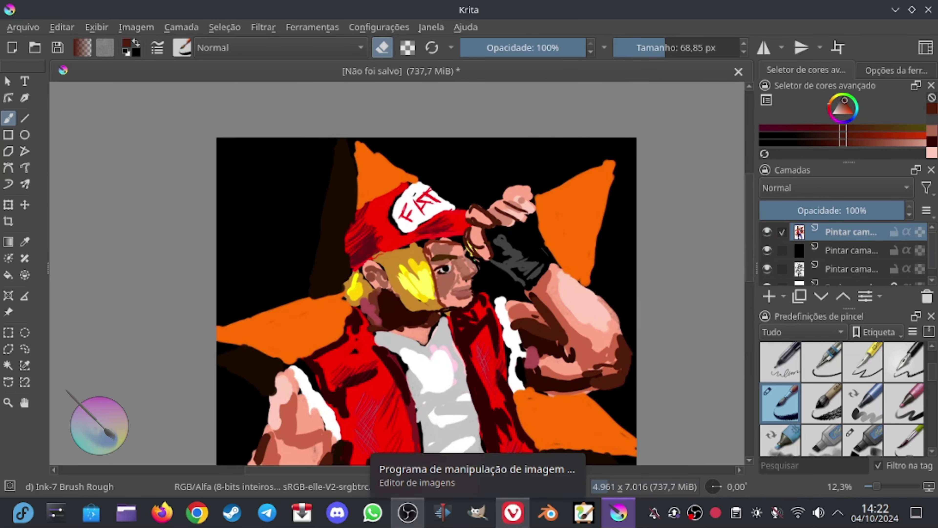
- Paint golden hair strands over the forehead with dark brown shading on the left
{"action": "left_click", "coordinate": [460, 244], "text": "ctrl"}
{"action": "mouse_move", "coordinate": [401, 237]}
{"action": "left_mouse_down"}
{"action": "mouse_move", "coordinate": [475, 260]}
{"action": "mouse_move", "coordinate": [491, 290]}
{"action": "mouse_move", "coordinate": [480, 293]}
{"action": "left_mouse_up"}
{"action": "left_click", "coordinate": [407, 288], "text": "ctrl"}
{"action": "left_click_drag", "start_coordinate": [377, 258], "coordinate": [427, 240]}
{"action": "mouse_move", "coordinate": [373, 283]}
{"action": "left_mouse_down"}
{"action": "mouse_move", "coordinate": [353, 287]}
{"action": "mouse_move", "coordinate": [411, 384]}
{"action": "left_mouse_up"}
- Paint white fur trim along the shirt and vest edges up toward the shoulder
{"action": "left_click", "coordinate": [370, 317], "text": "ctrl"}
{"action": "mouse_move", "coordinate": [404, 318]}
{"action": "left_mouse_down"}
{"action": "mouse_move", "coordinate": [439, 365]}
{"action": "mouse_move", "coordinate": [470, 303]}
{"action": "left_mouse_up"}
{"action": "left_click_drag", "start_coordinate": [480, 349], "coordinate": [450, 283]}
{"action": "left_click_drag", "start_coordinate": [446, 274], "coordinate": [493, 222]}
{"action": "mouse_move", "coordinate": [493, 255]}
{"action": "left_mouse_down"}
{"action": "mouse_move", "coordinate": [517, 226]}
{"action": "mouse_move", "coordinate": [484, 171]}
{"action": "left_mouse_up"}
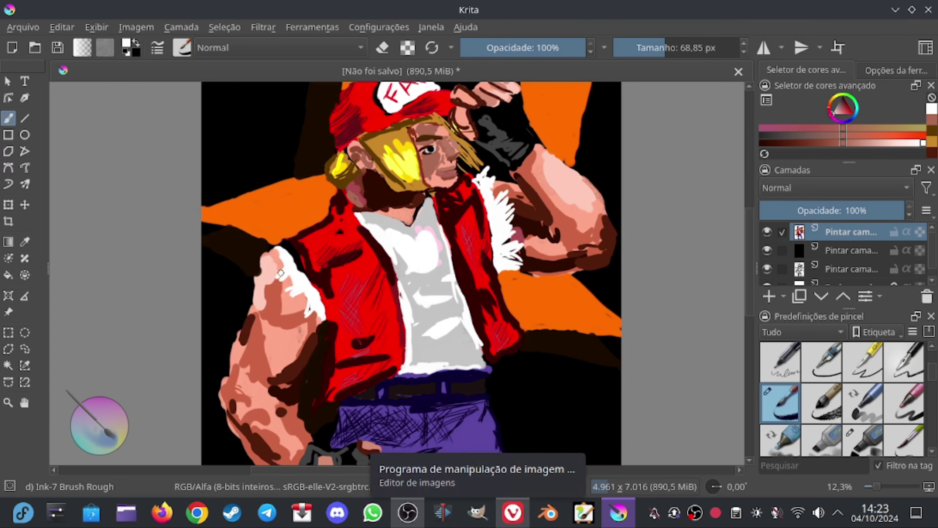
{"action": "scroll", "coordinate": [397, 273], "scroll_direction": "down", "scroll_amount": 3}
{"action": "key", "text": "minus"}
{"action": "key", "text": "minus"}
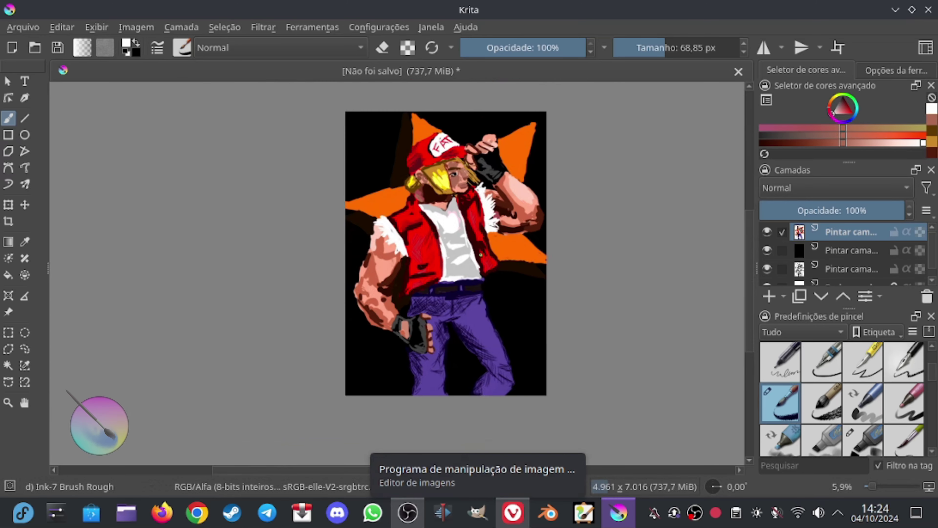
{"action": "key", "text": "e"}
{"action": "key", "text": "e"}
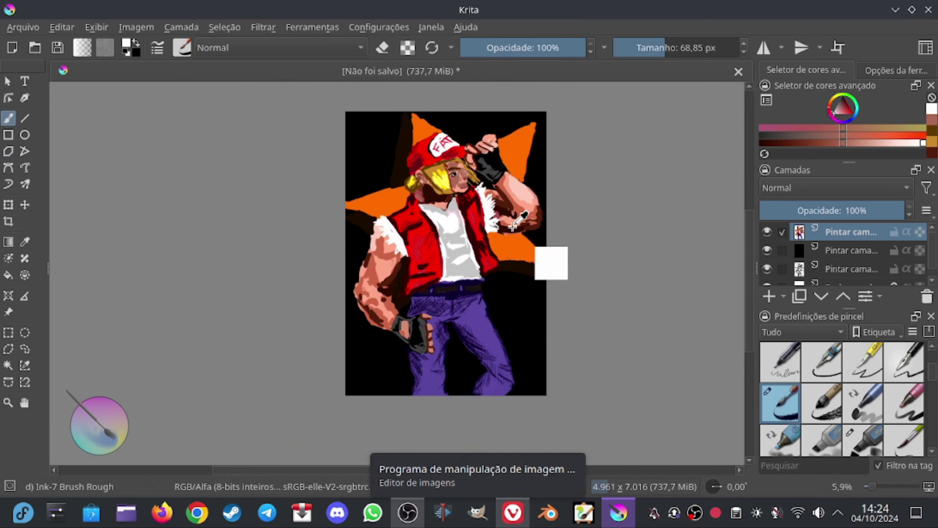
{"action": "left_click", "coordinate": [524, 233], "text": "ctrl"}
{"action": "scroll", "coordinate": [524, 233], "scroll_direction": "up", "scroll_amount": 2, "text": "ctrl"}
{"action": "left_click", "coordinate": [252, 264], "text": "ctrl"}
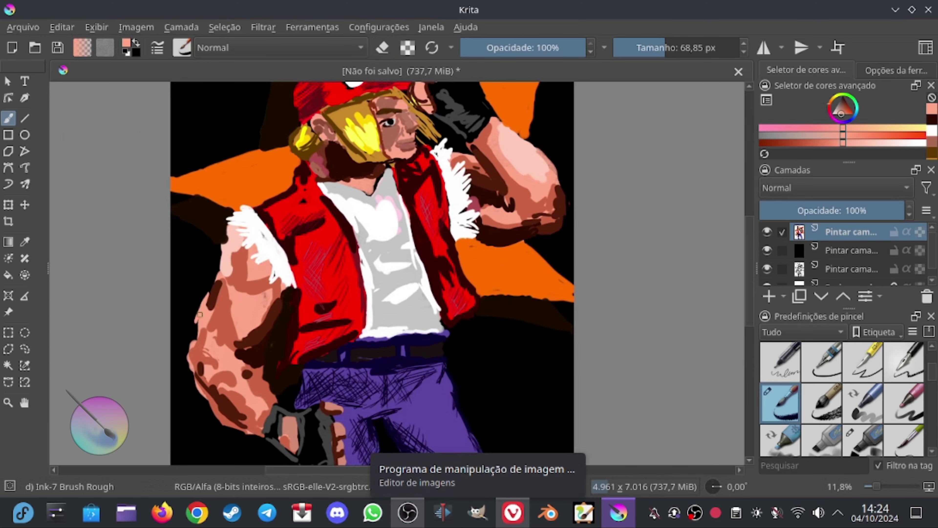
{"action": "key", "text": "minus"}
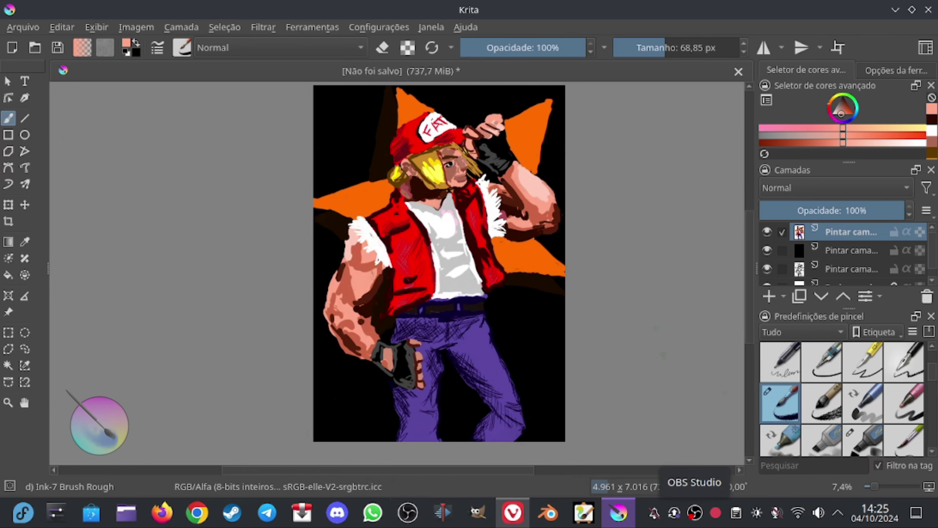
{"action": "right_click", "coordinate": [696, 513]}
{"action": "left_click", "coordinate": [718, 429]}
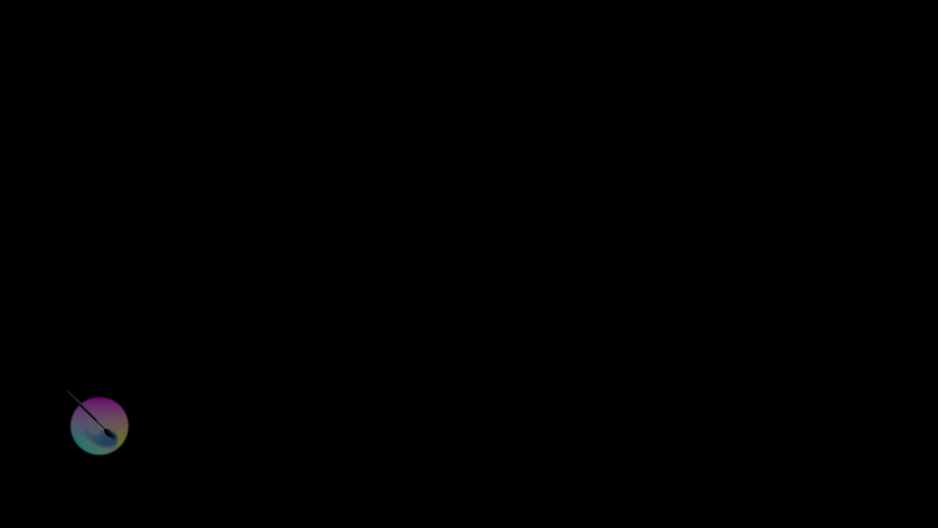